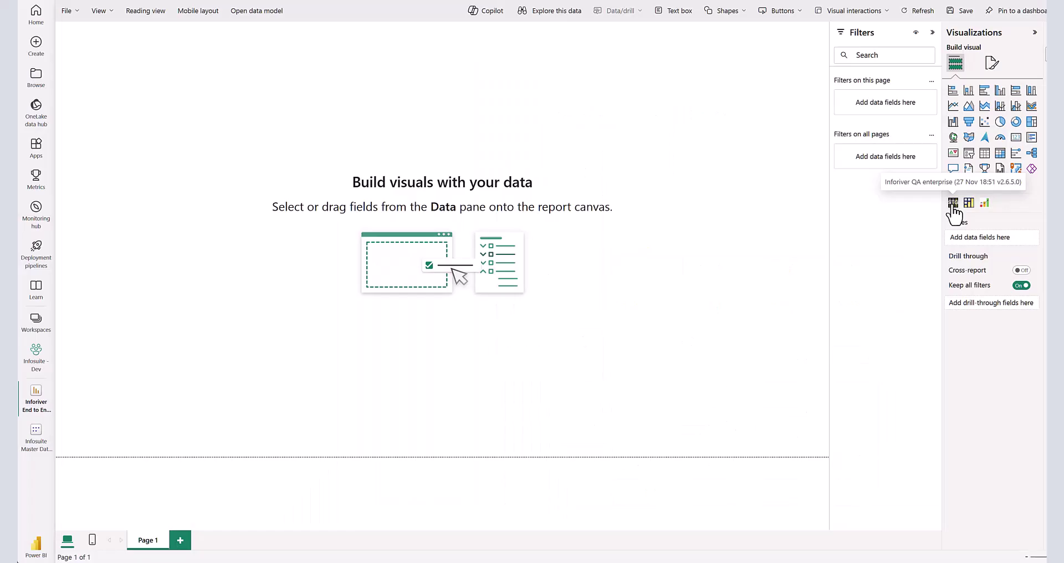
- Add an Inforiver visual with Store Country and nested Category as its rows
left_click(953, 203)
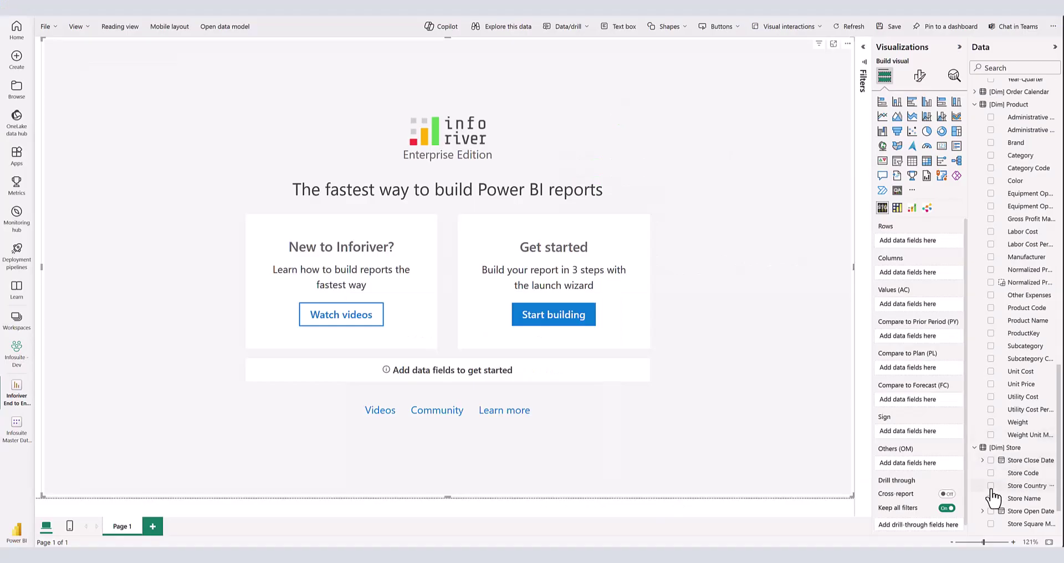
left_click(991, 486)
left_click_drag(1019, 155, 922, 256)
scroll(1021, 233, "up", 10)
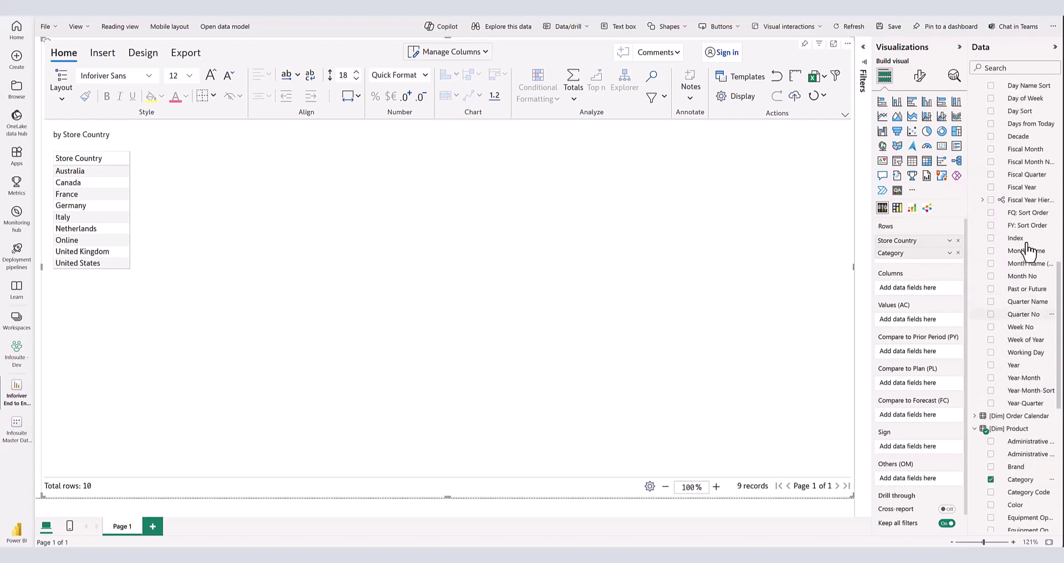
- Put the delivery date's Year and Quarter levels into the matrix columns
left_click(1006, 215)
left_click(1007, 228)
left_click_drag(903, 275, 905, 321)
scroll(1034, 235, "up", 5)
- Show Total Revenue as the matrix values and reach Writeback Settings via Inforiver Console
left_click(999, 263)
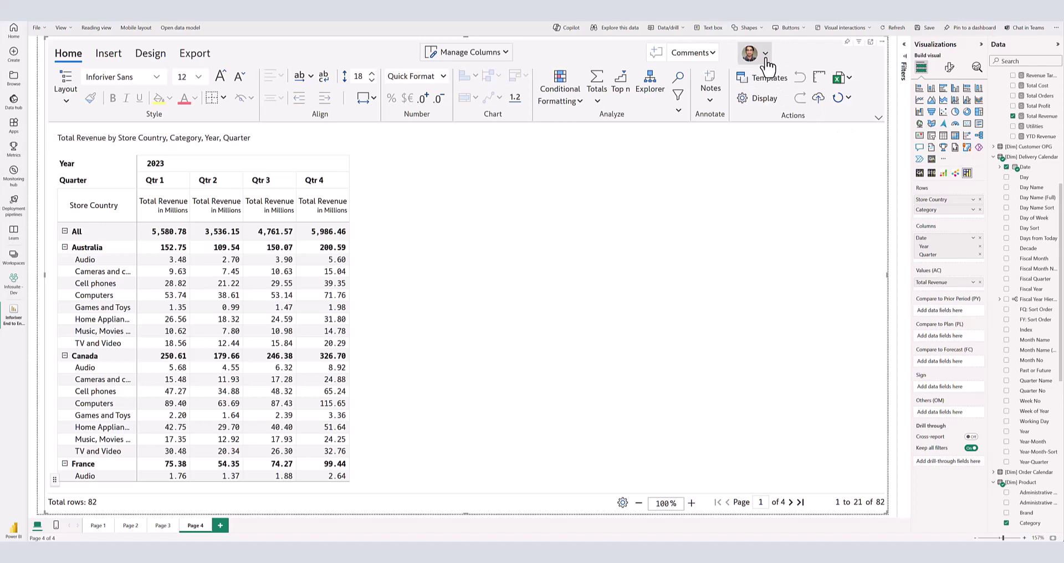
left_click(766, 60)
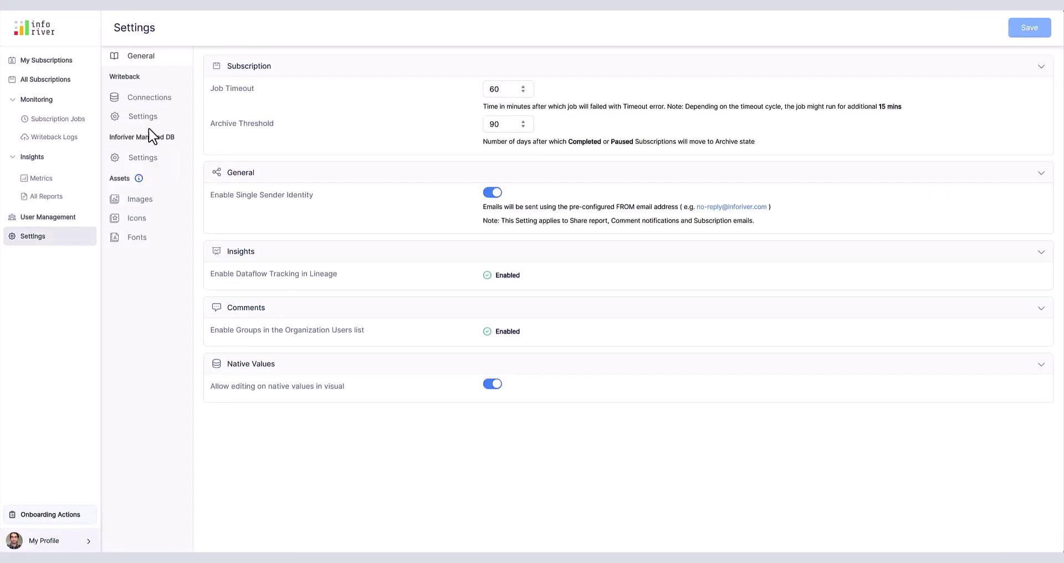
left_click(143, 117)
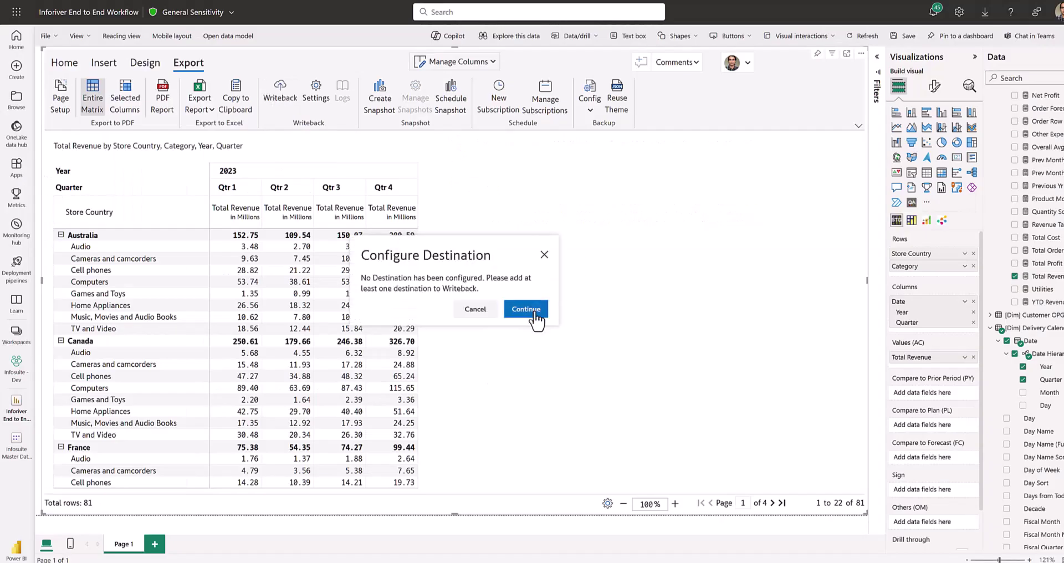
- Add a Snowflake writeback destination with table InforiverEndToEndWB
left_click(530, 310)
left_click(393, 142)
left_click(890, 499)
left_click(458, 85)
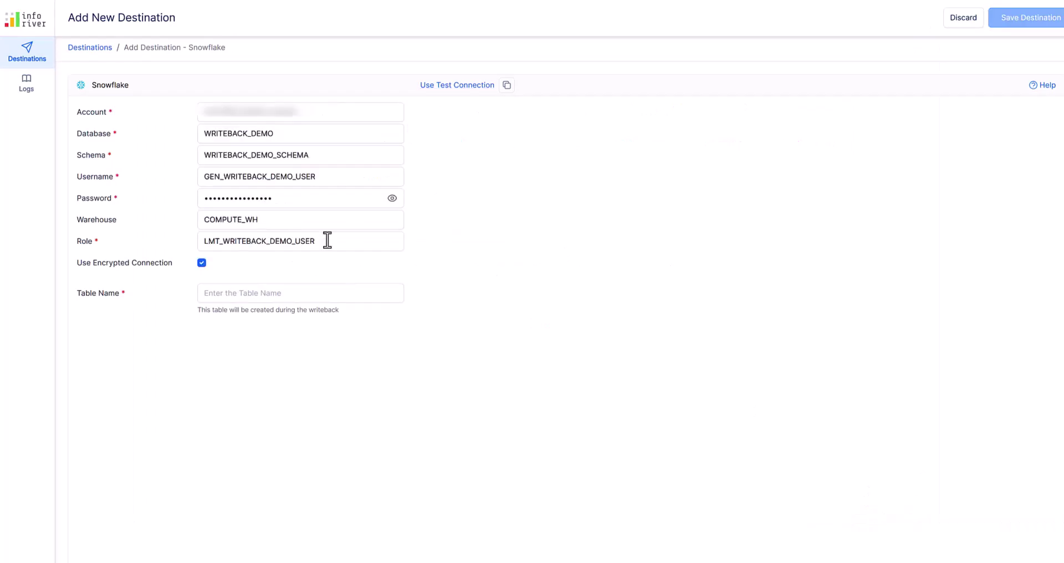
left_click(308, 293)
type("InforiverEndToEndWB")
left_click(1028, 17)
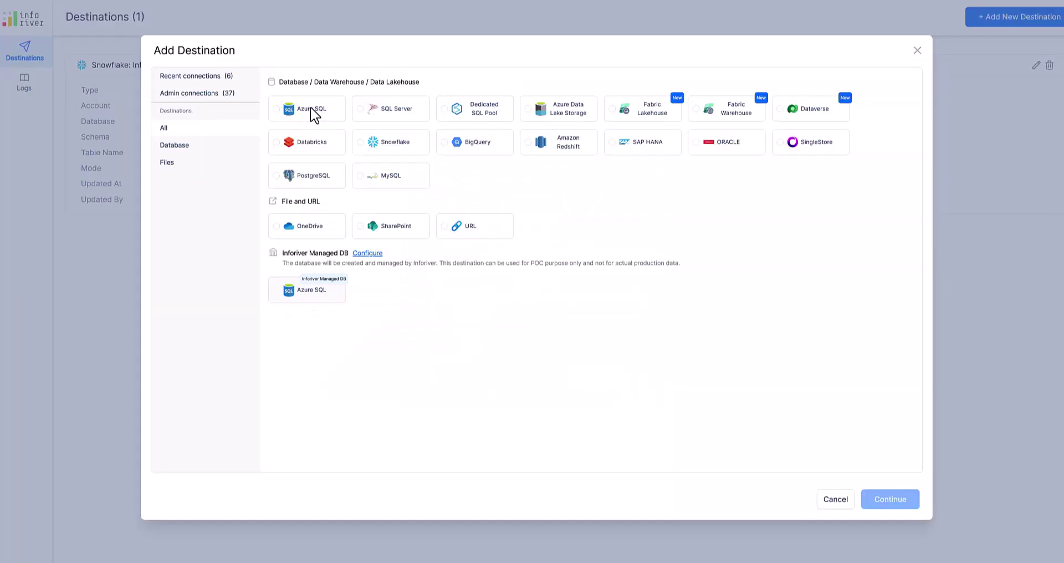
- Add an Azure SQL writeback destination with table InforiverEndToEndWB and close Writeback Settings
left_click(309, 111)
left_click(890, 500)
left_click(475, 84)
left_click(330, 271)
type("InforiverEndToEndWB")
left_click(1027, 18)
left_click(640, 340)
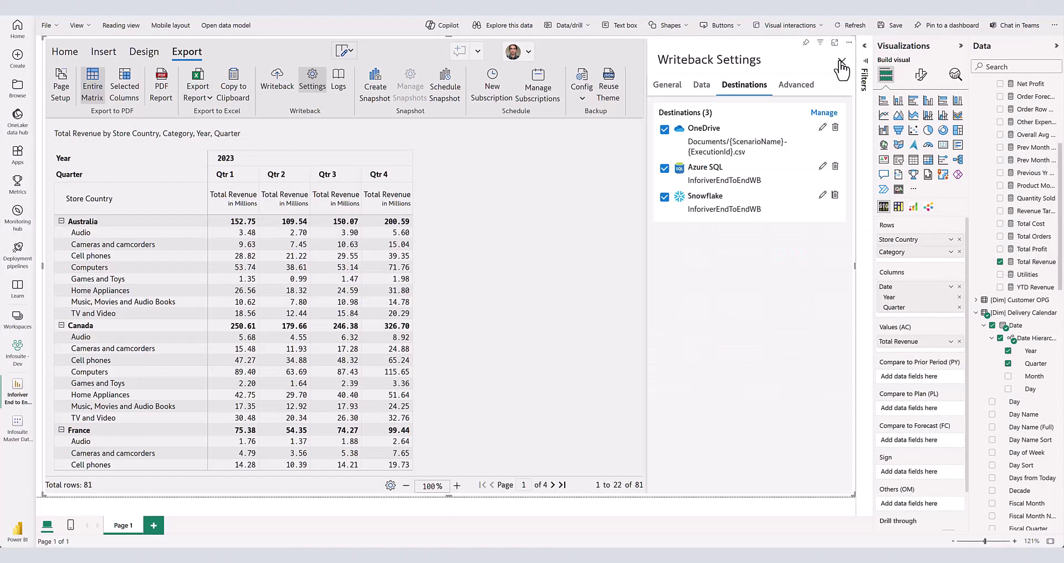
left_click(841, 62)
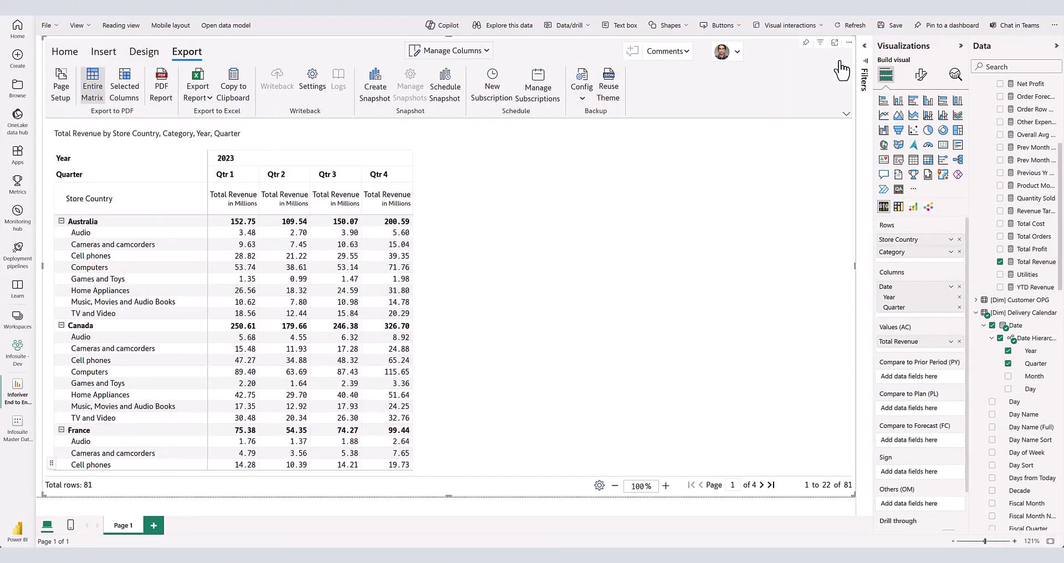
- Insert an empty number series FC 2024 beside each quarter, aggregated by Sum
left_click(104, 53)
left_click(308, 88)
mouse_move(333, 115)
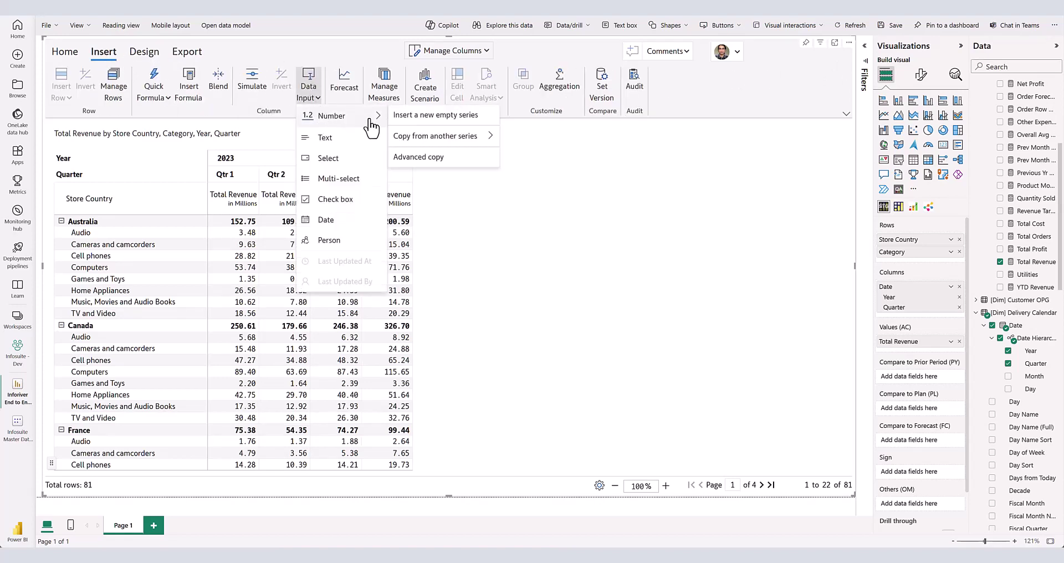
left_click(448, 116)
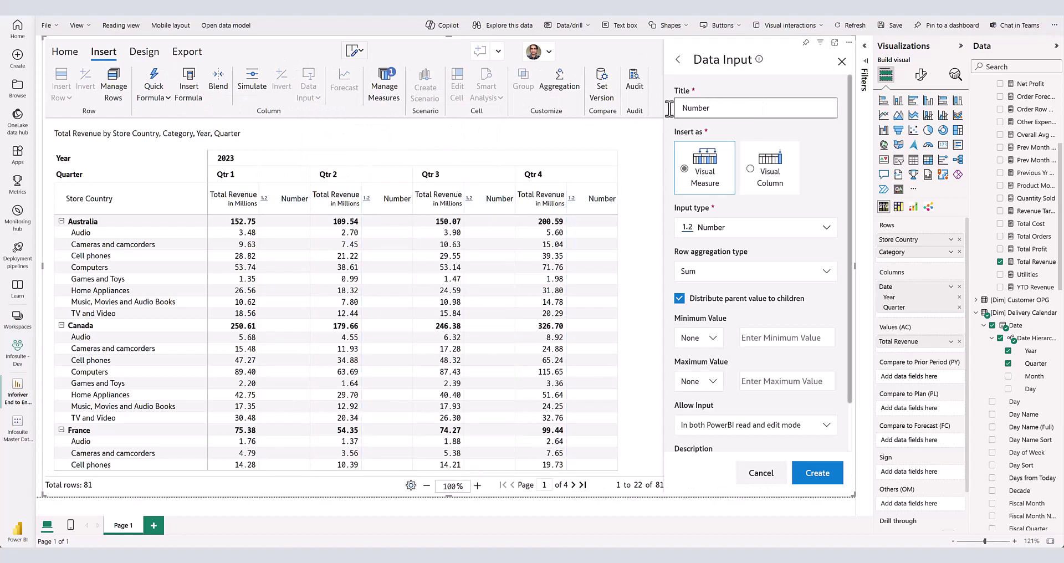
type("FC 2024")
left_click(750, 169)
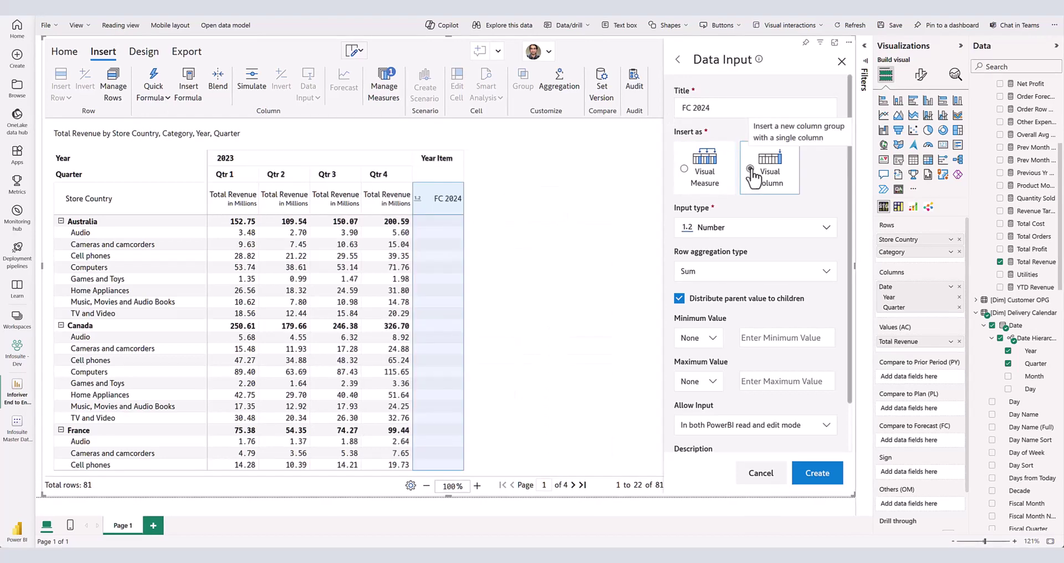
left_click(684, 169)
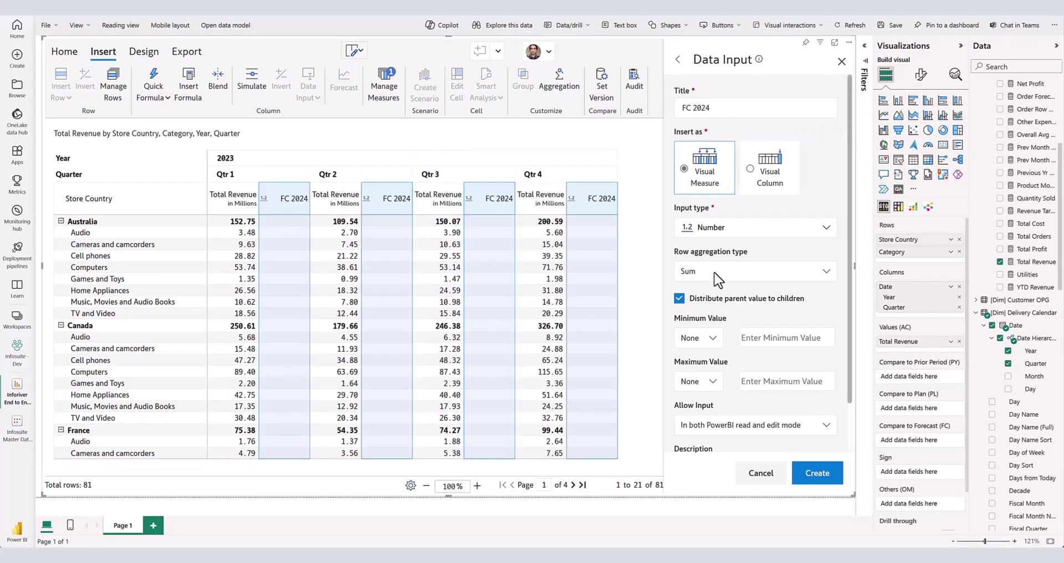
left_click(714, 271)
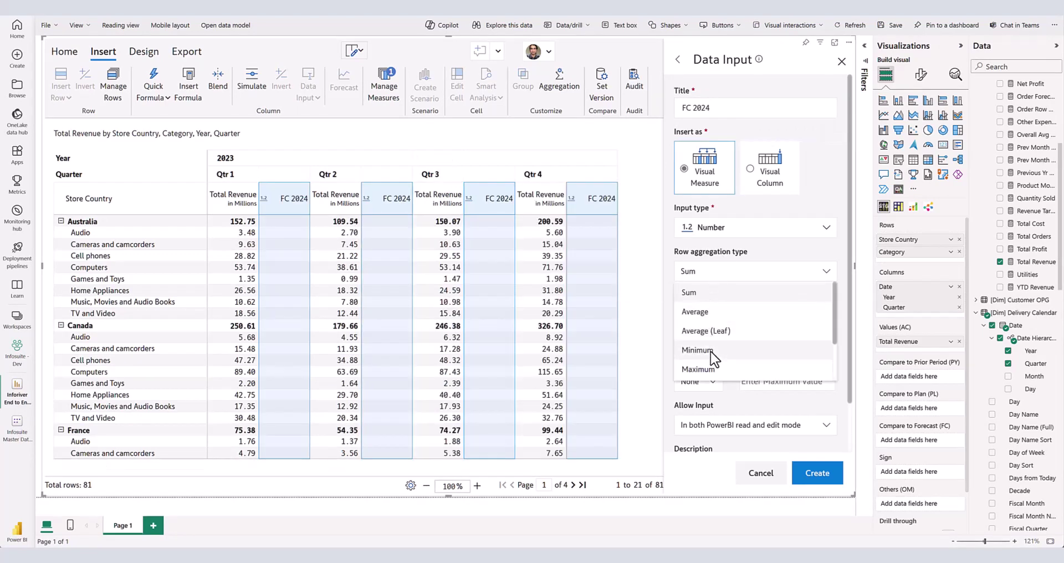
left_click(798, 294)
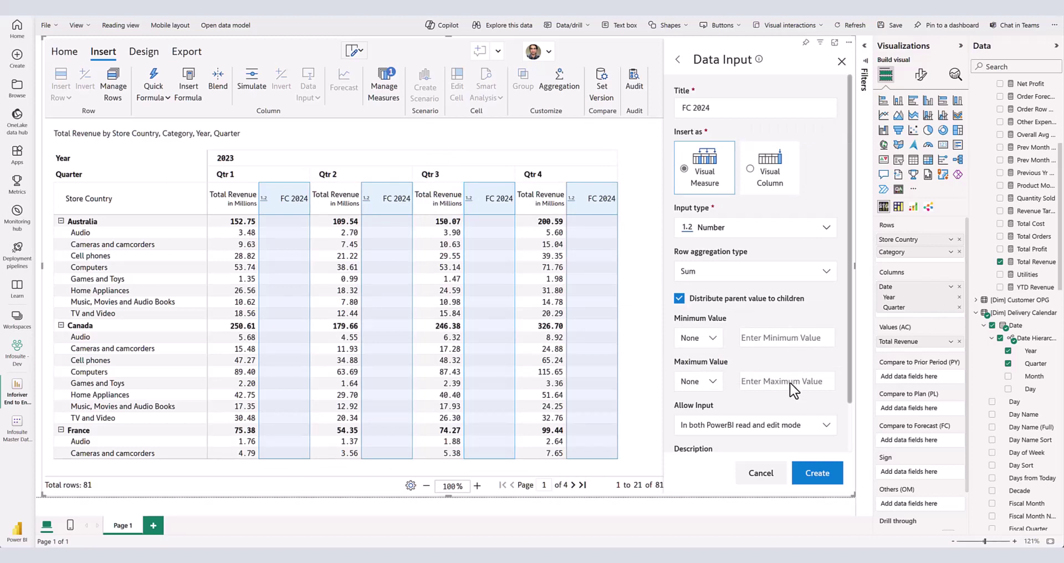
scroll(790, 382, "down", 1)
left_click(766, 370)
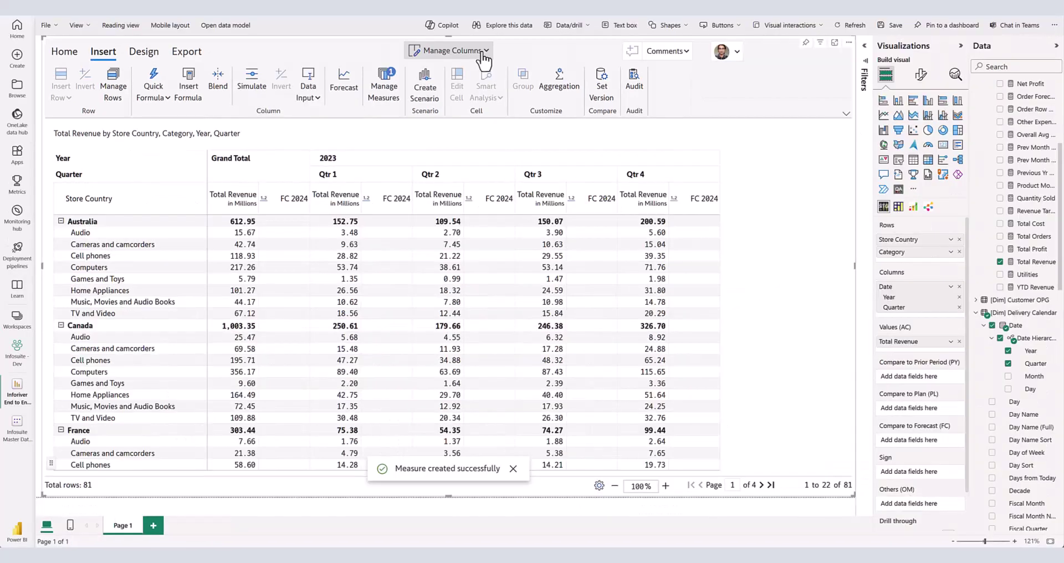
- Start giving the sales user write access to the FC 2024 column
left_click(449, 50)
left_click(560, 75)
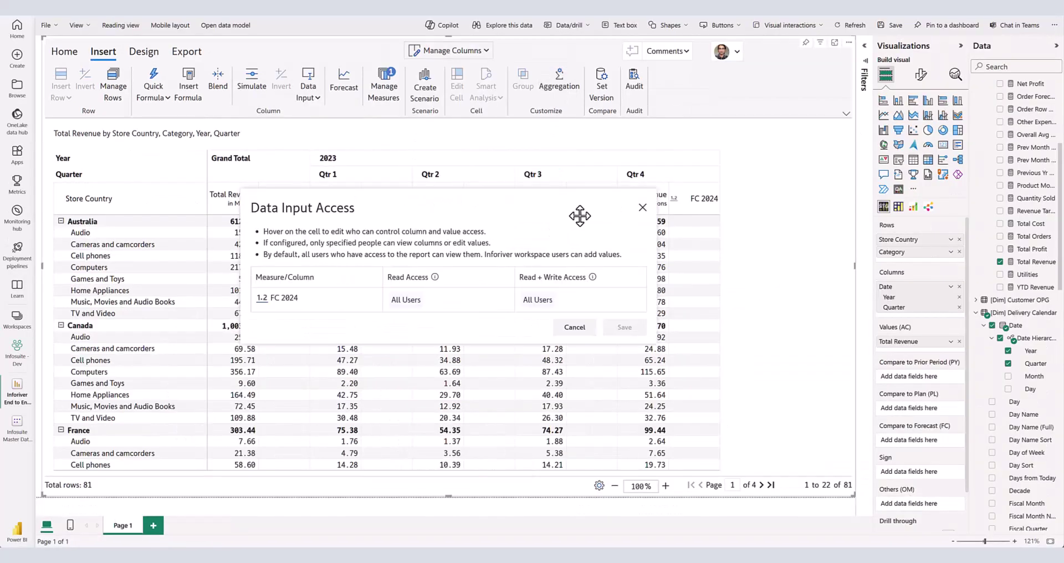
left_click(625, 300)
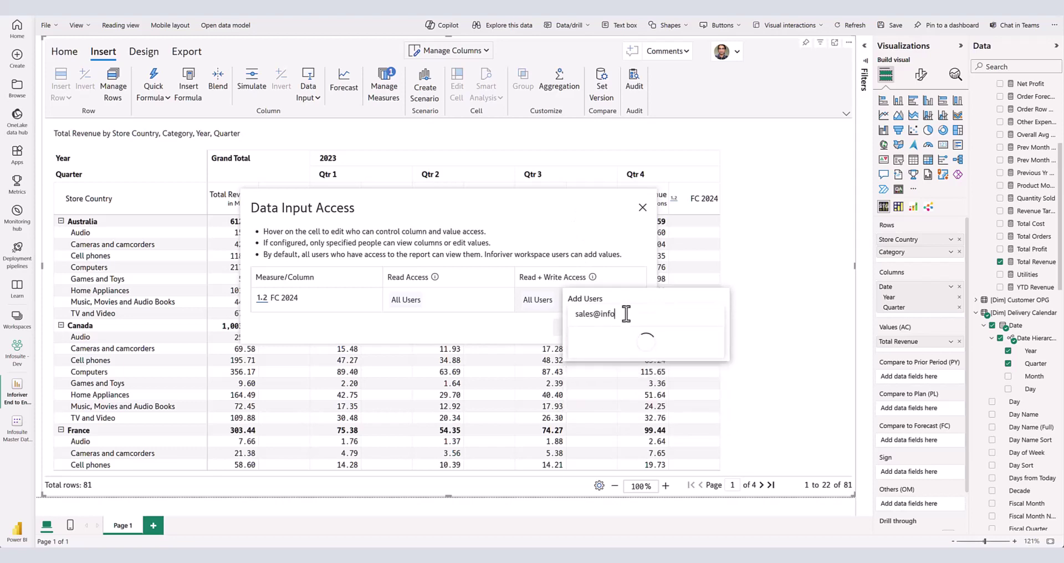
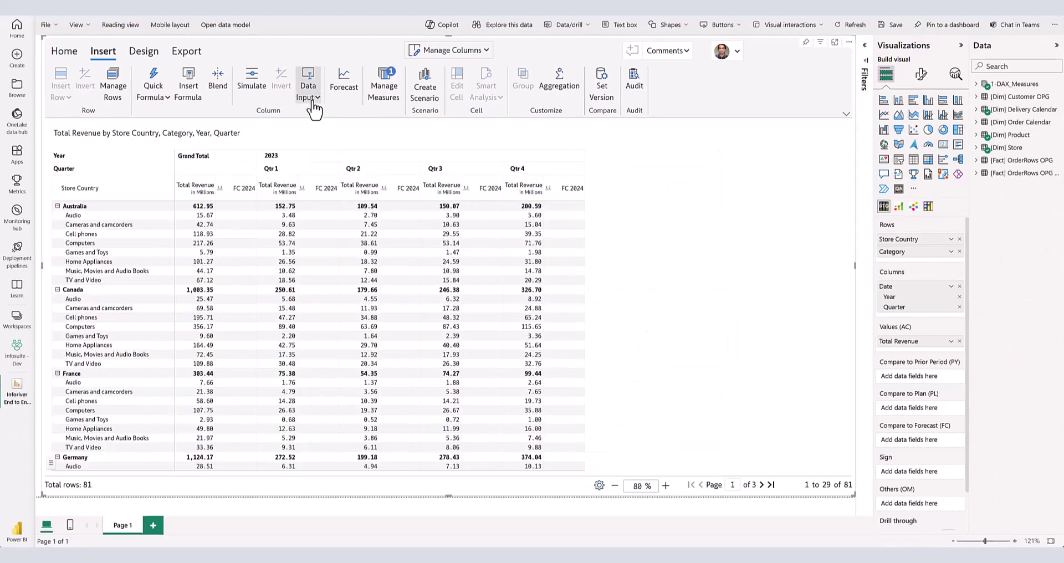
- Define a text input column titled Explanation with Any Value field validation
left_click(313, 102)
left_click(325, 142)
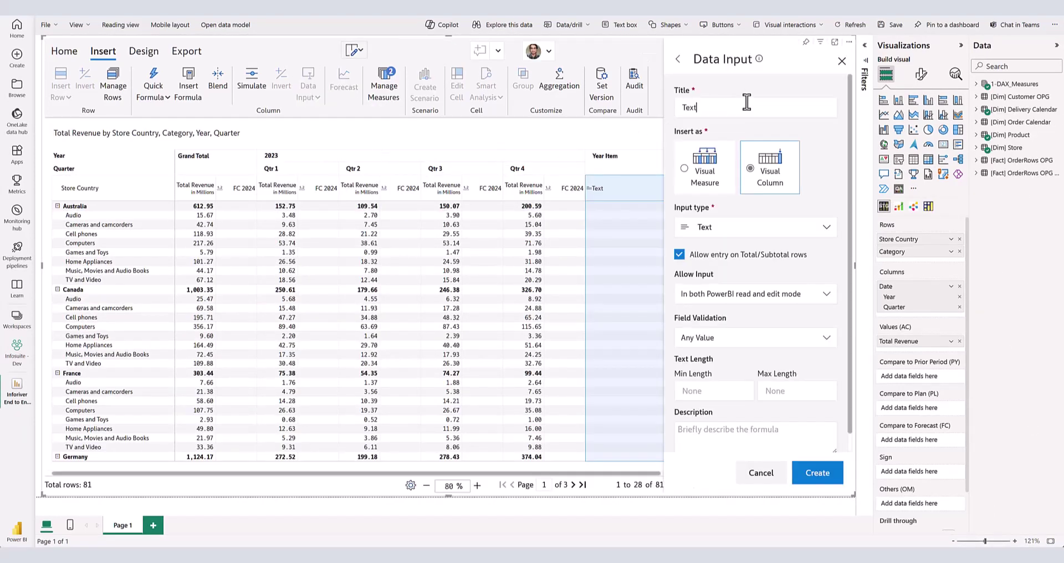
left_click(746, 102)
key("ctrl+a")
type("E")
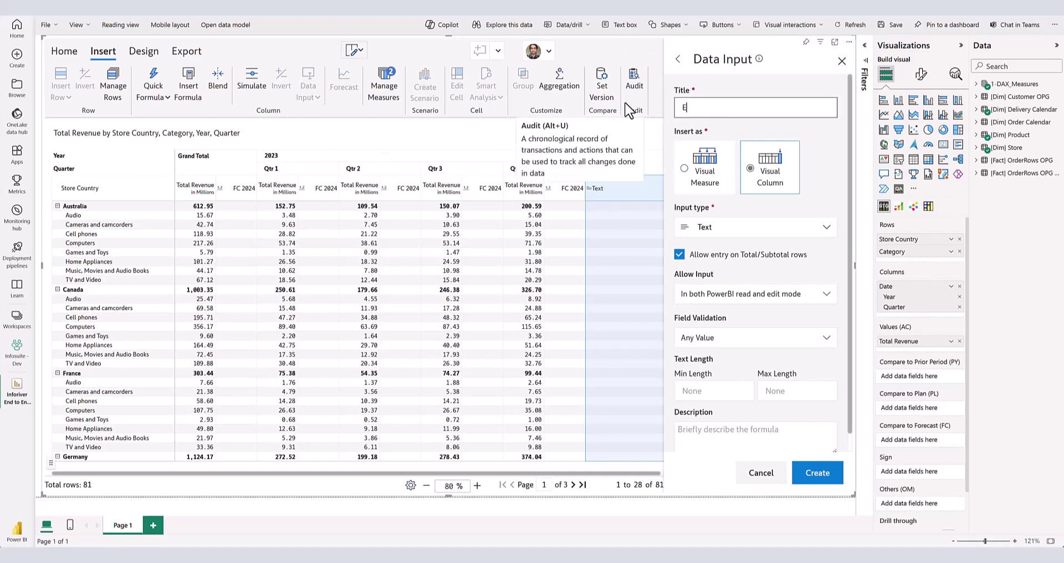
type("xplanation")
scroll(775, 317, "down", 1)
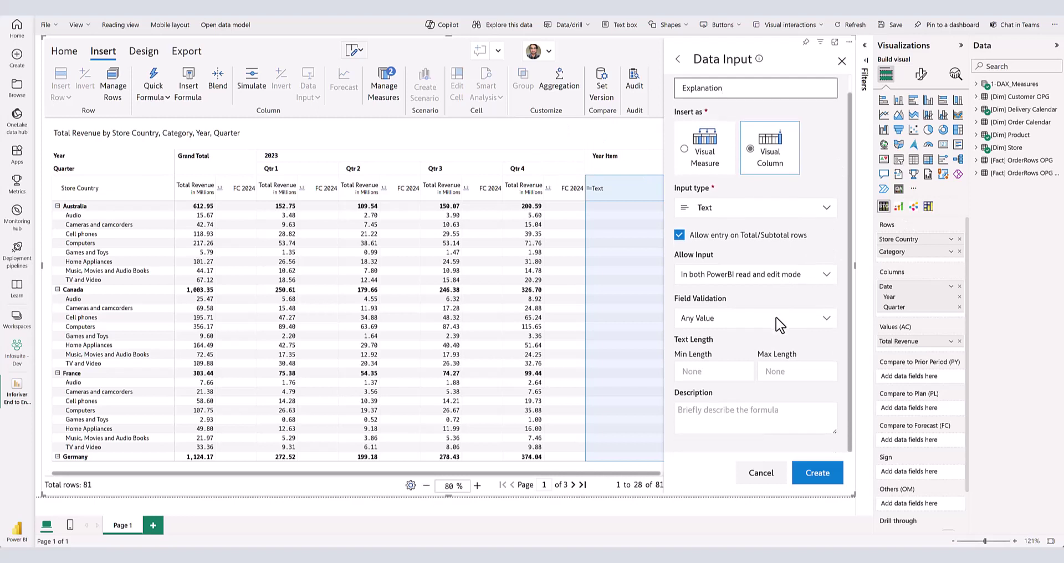
left_click(775, 317)
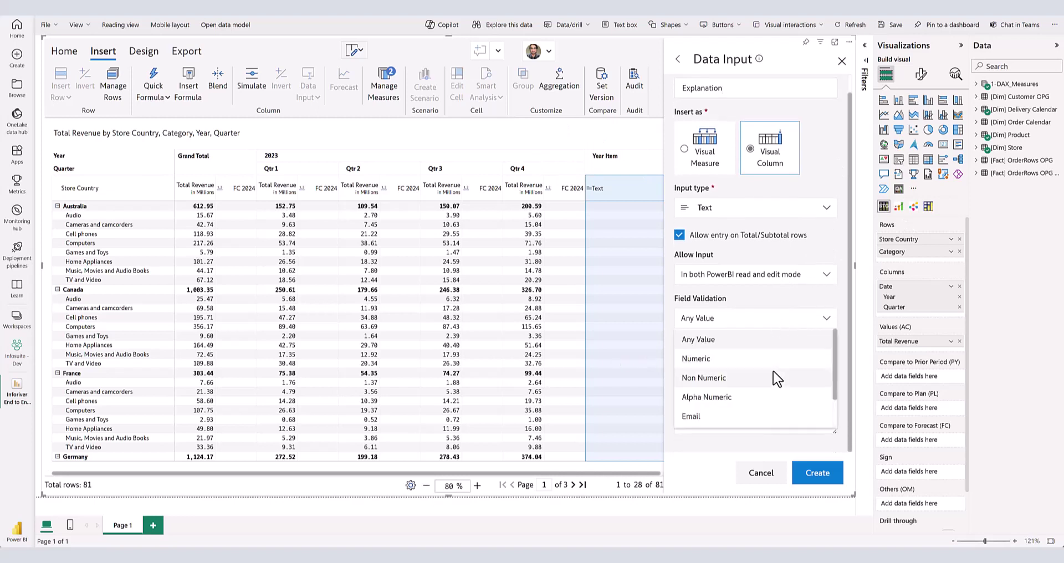
scroll(762, 399, "down", 1)
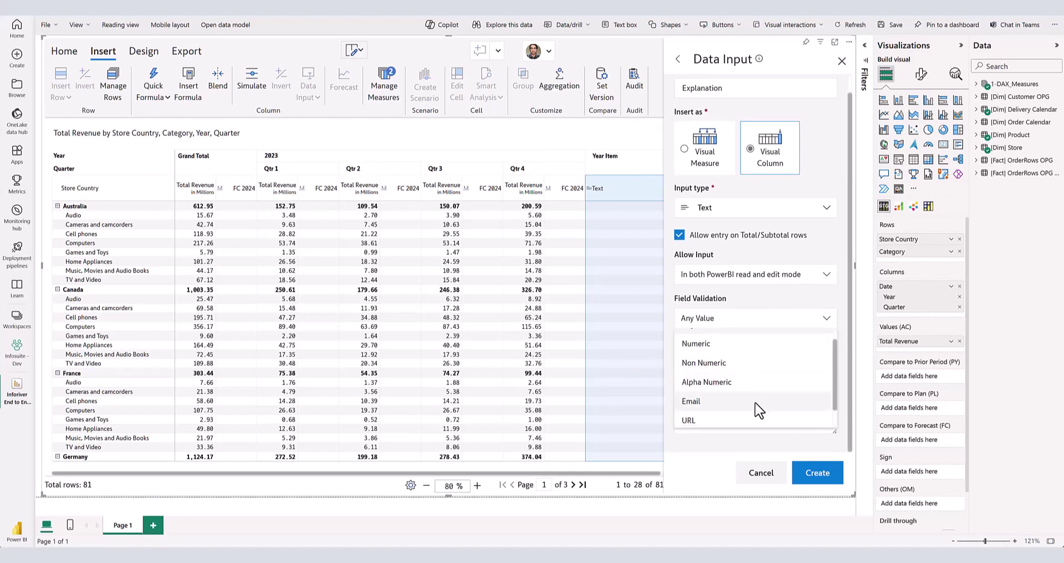
scroll(742, 407, "down", 1)
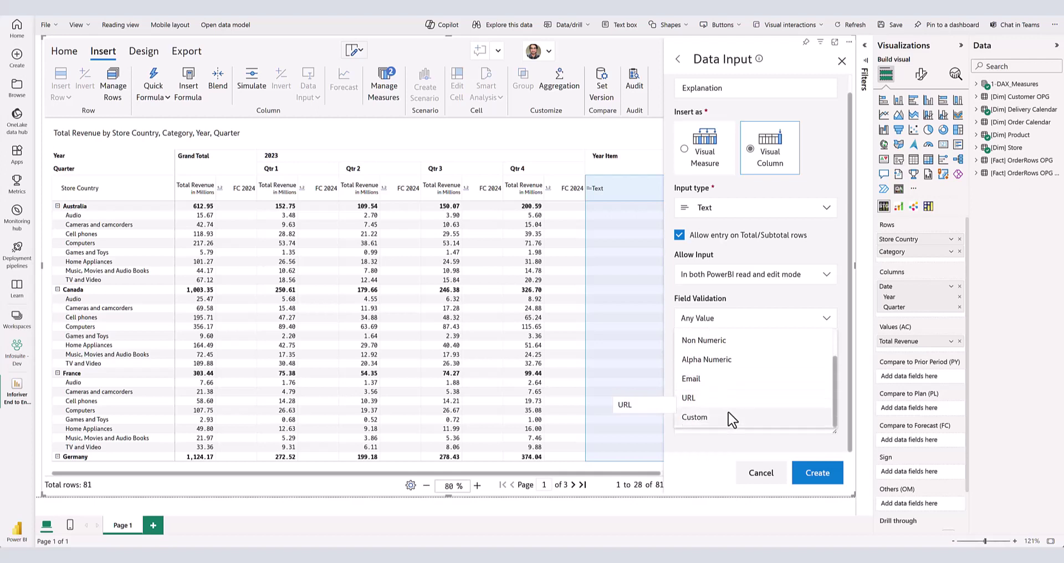
left_click(771, 302)
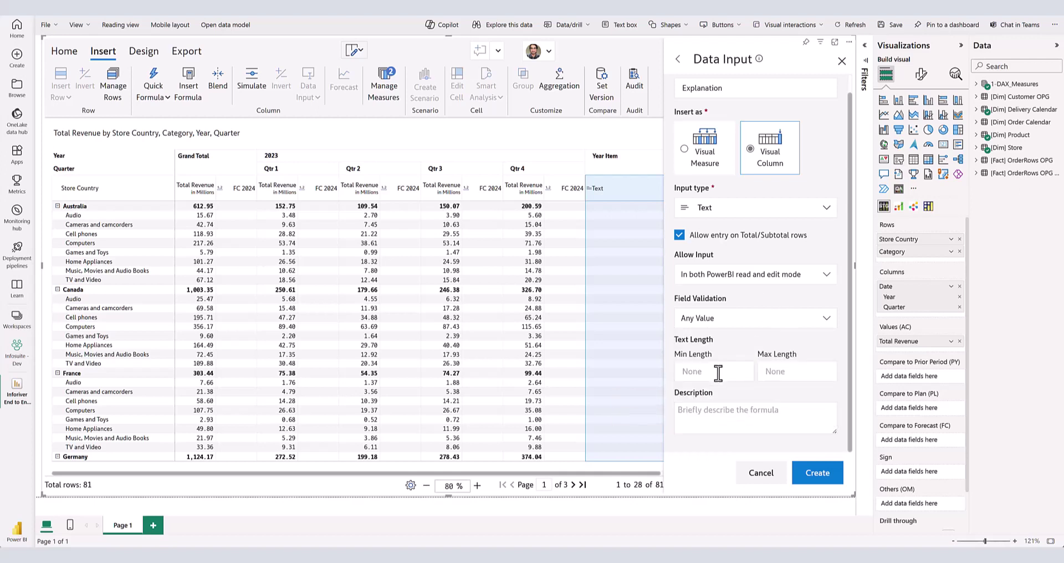
- Create the Explanation column, then start a single-select column with Manual and Approval Status preset options
left_click(817, 482)
left_click(307, 92)
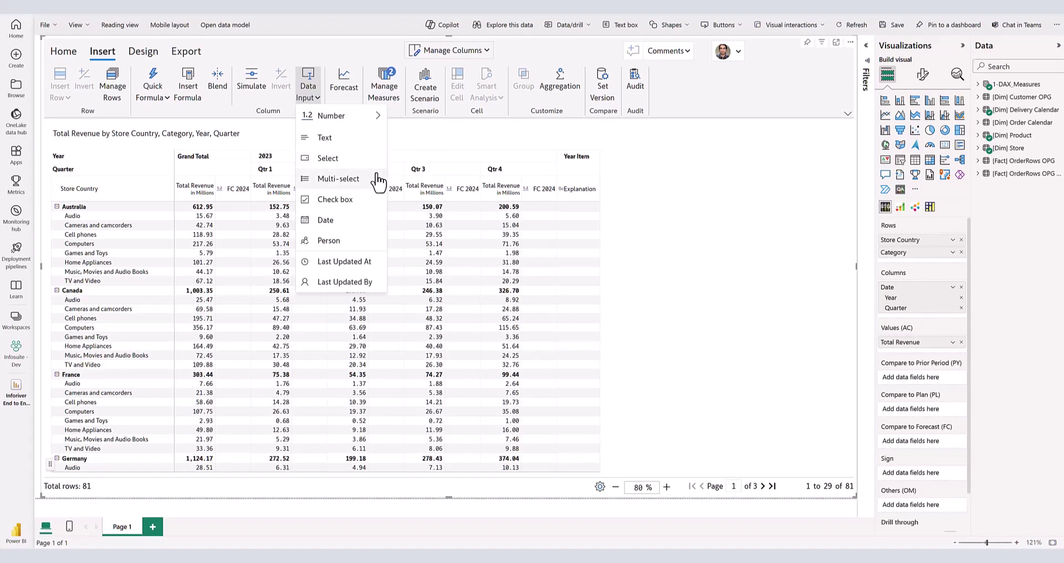
left_click(375, 163)
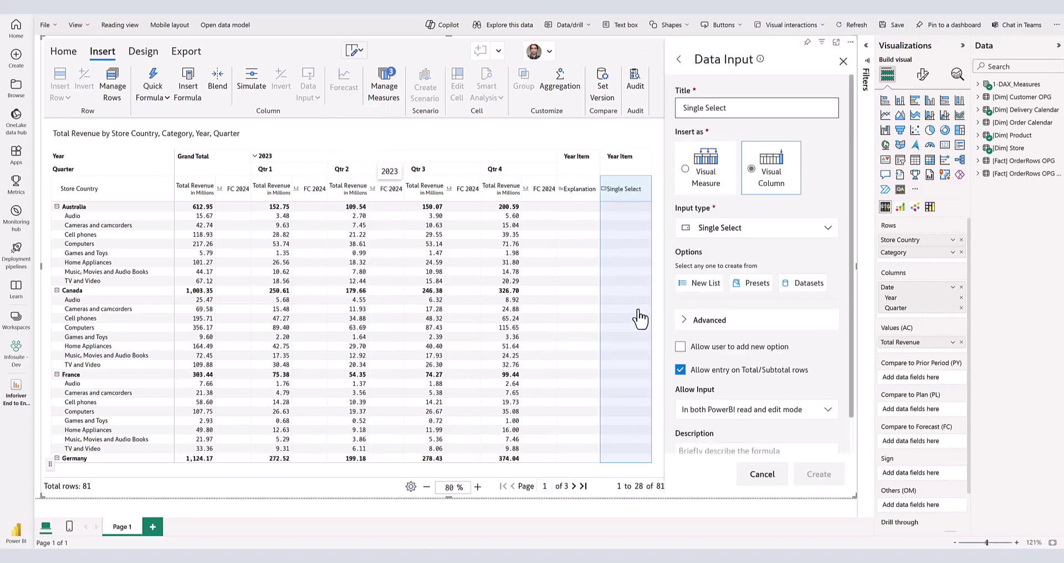
left_click(701, 284)
left_click(699, 282)
type("Manual")
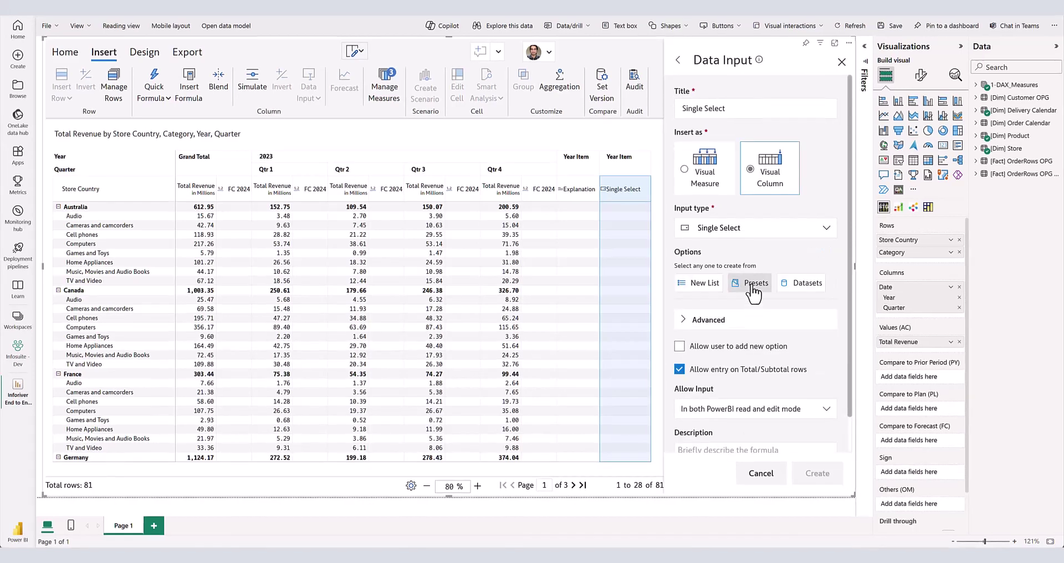
left_click(752, 283)
left_click(413, 305)
left_click(529, 357)
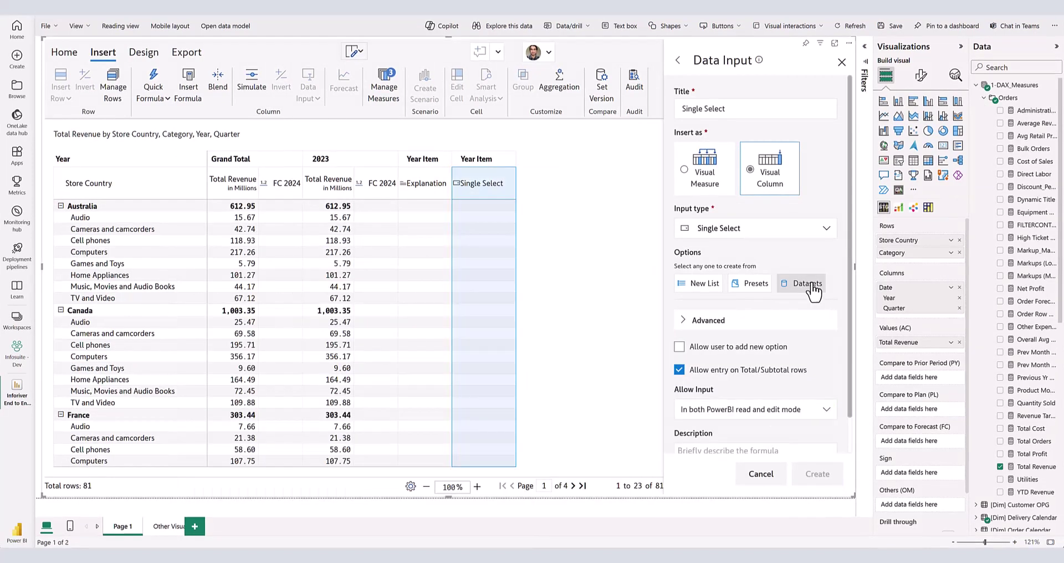
- Load the options from Color in [Dim] Product of Infosuite Master Data Model (Infosuite - Dev)
left_click(806, 283)
left_click(460, 166)
left_click(394, 224)
left_click(400, 209)
left_click(398, 278)
left_click(388, 249)
scroll(393, 305, "down", 3)
left_click(388, 345)
left_click(480, 248)
left_click(484, 303)
left_click(533, 419)
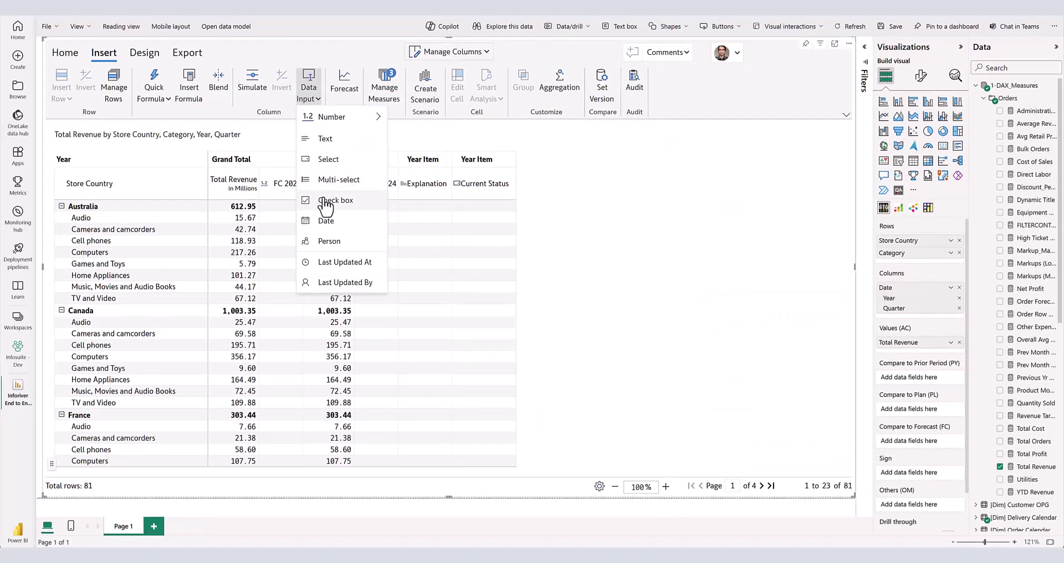
- Create a checkbox input column titled Approval Status
left_click(328, 204)
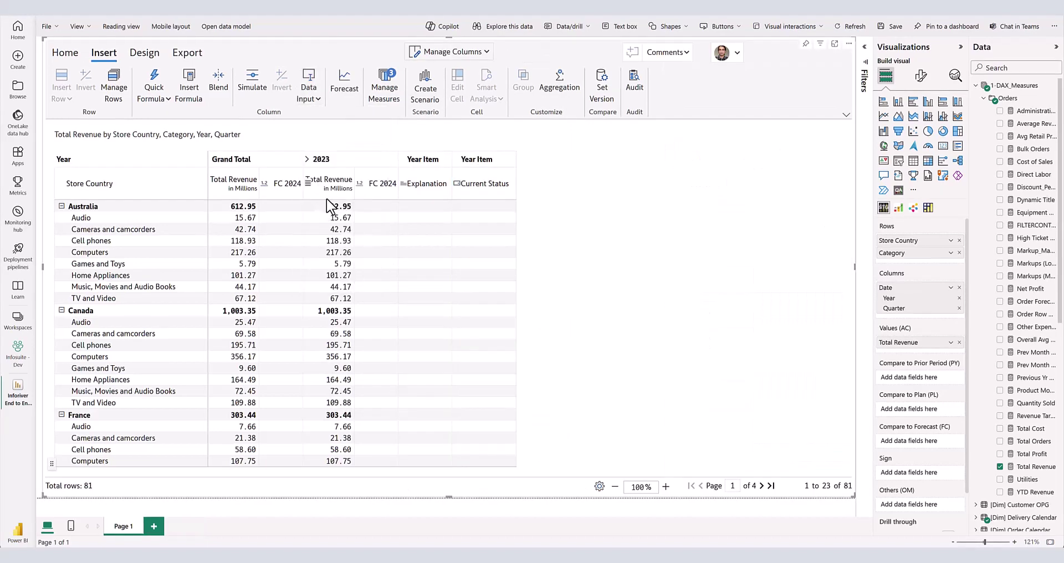
left_click_drag(729, 108, 606, 114)
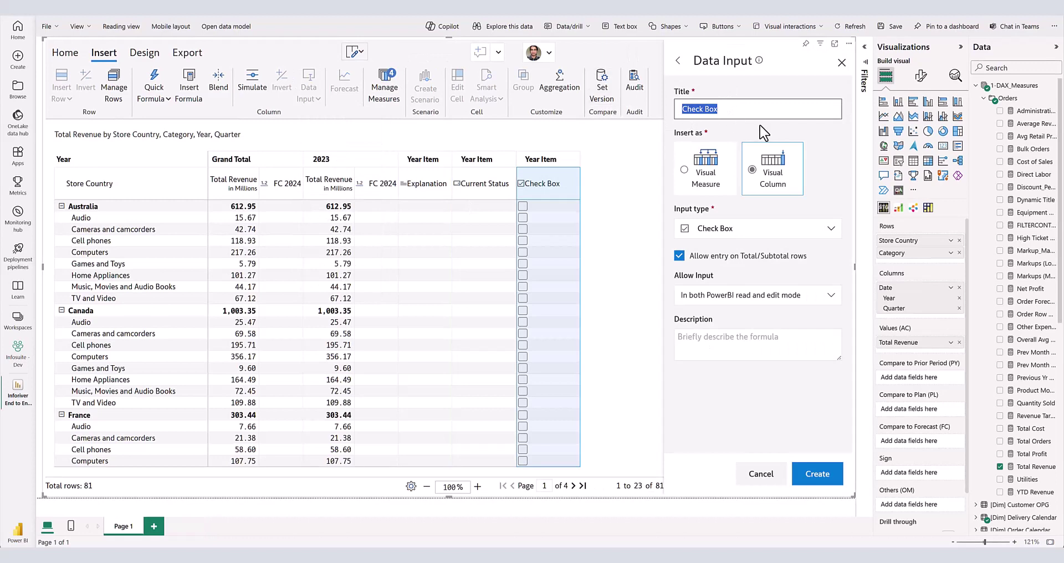
type("Approval Status")
left_click(839, 481)
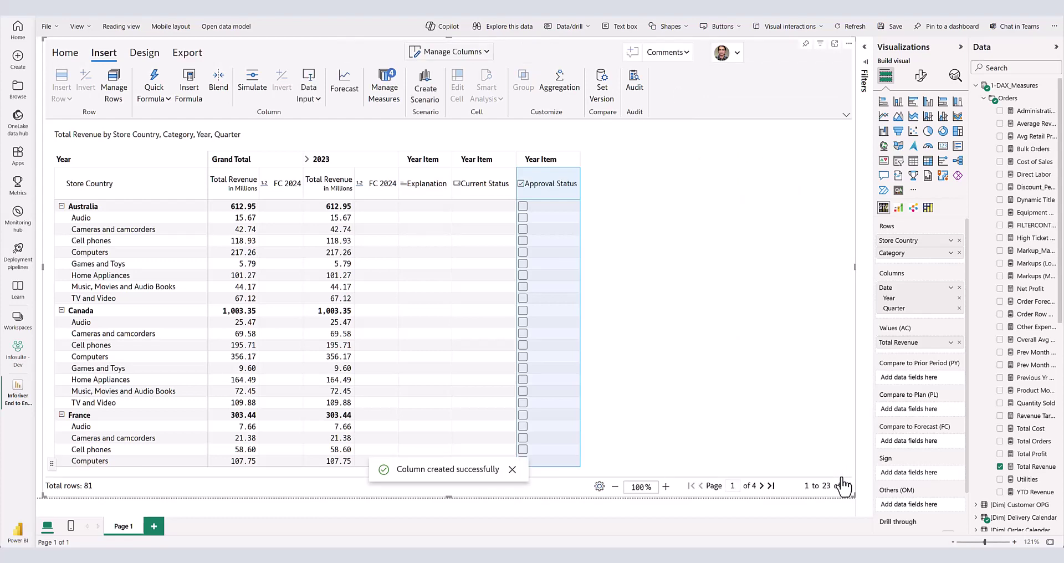
- Add a date input column titled Task Completion Date
left_click(309, 89)
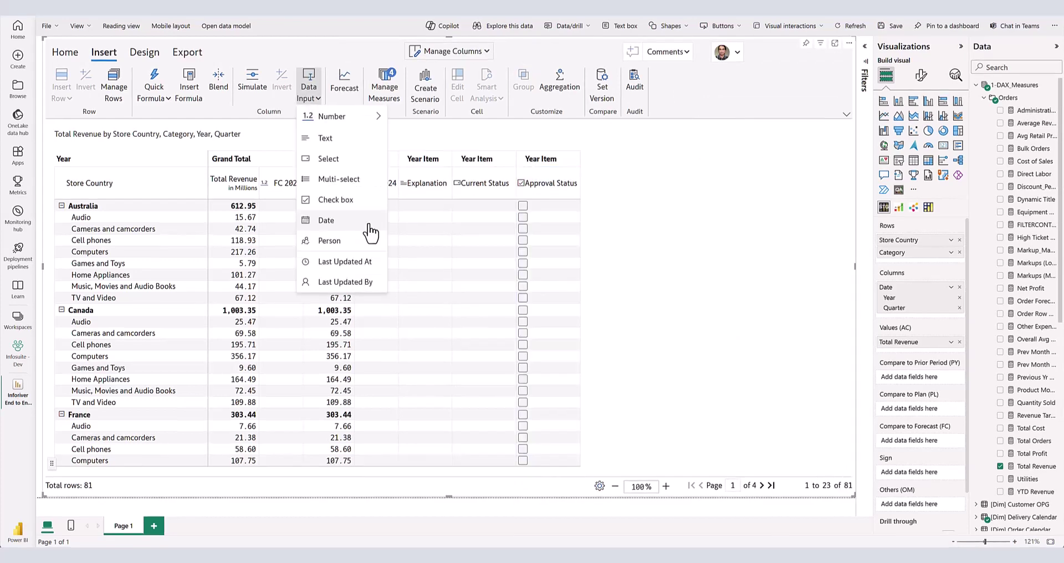
left_click(370, 221)
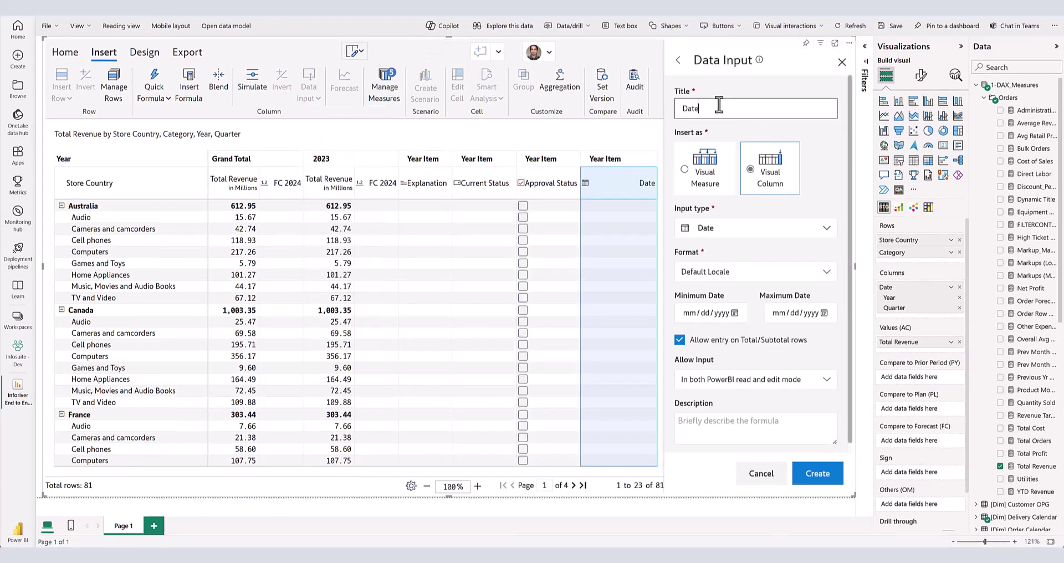
left_click_drag(712, 109, 629, 109)
type("Task Completion Date")
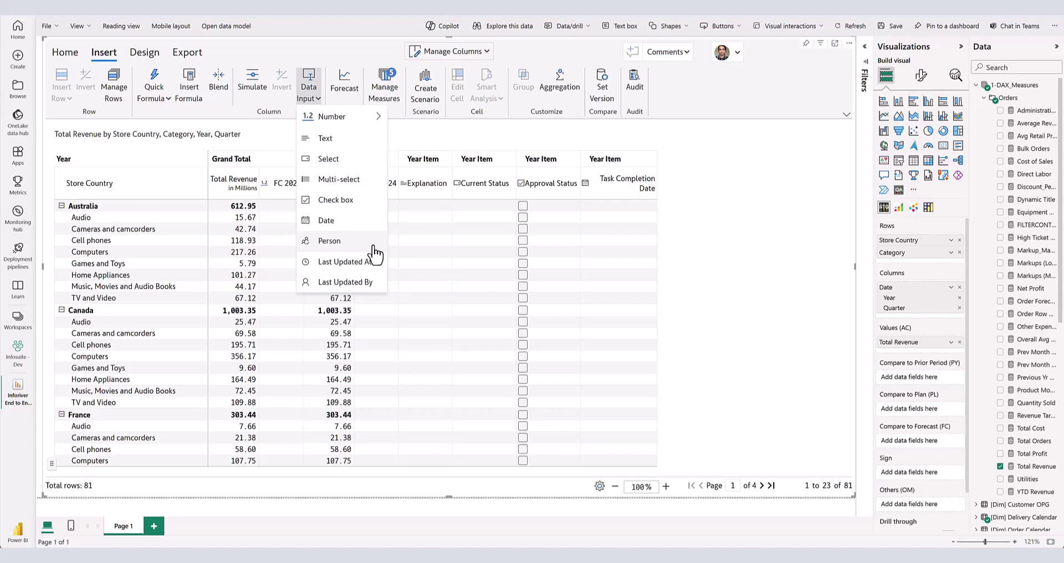
- Create a person input column titled Responsible Person
left_click(373, 243)
double_click(755, 109)
type("Responsible Person")
left_click(819, 478)
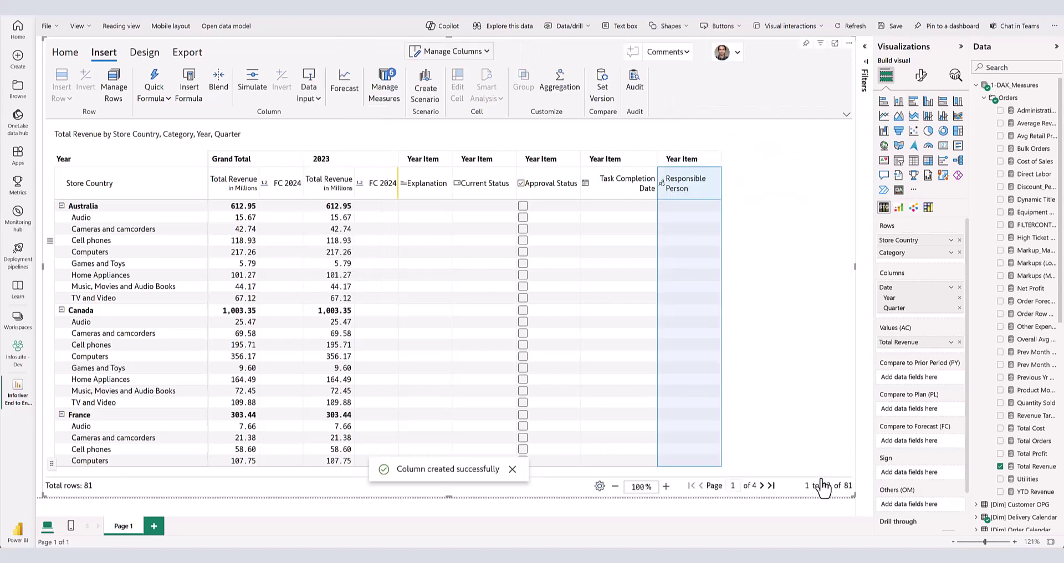
- Search for a user and assign them to the Australia Audio row
left_click(687, 216)
type("eric")
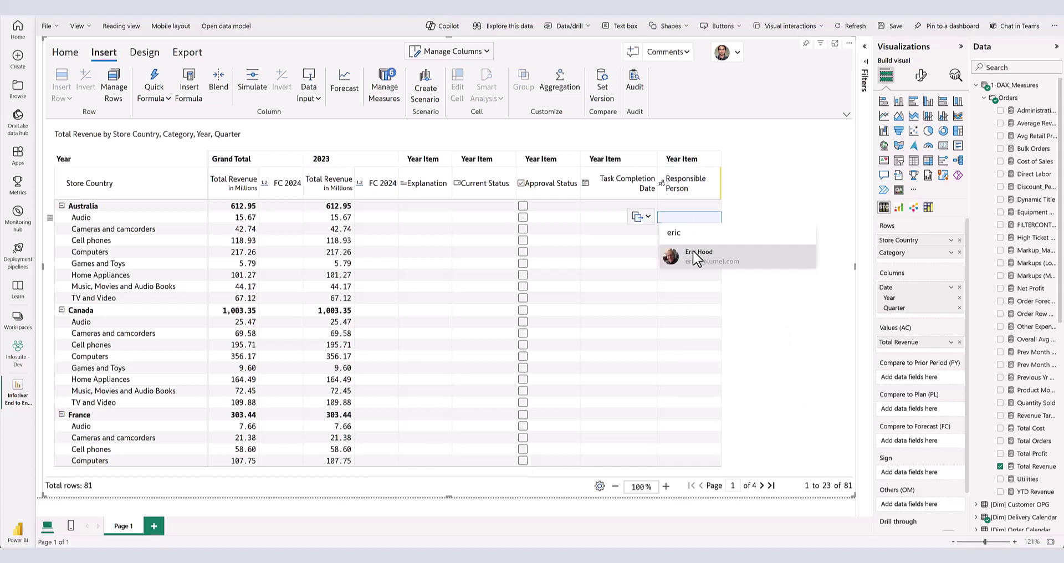
left_click(693, 256)
left_click(764, 322)
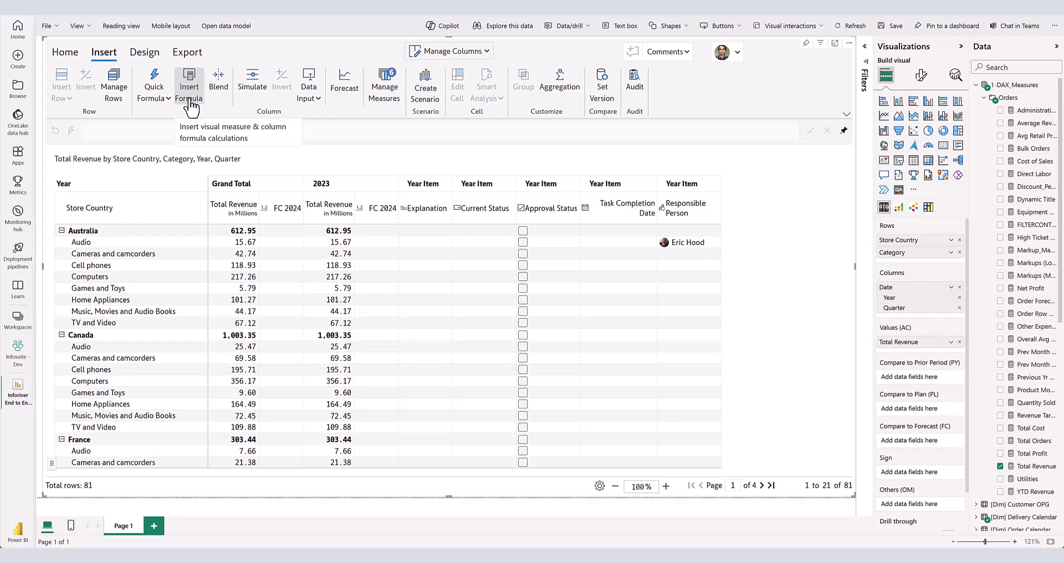
- Create visual column Last 2 Quarters Revenue with formula SUM(SELECT([Total Revenue], LASTNQTR(2)))
left_click(189, 91)
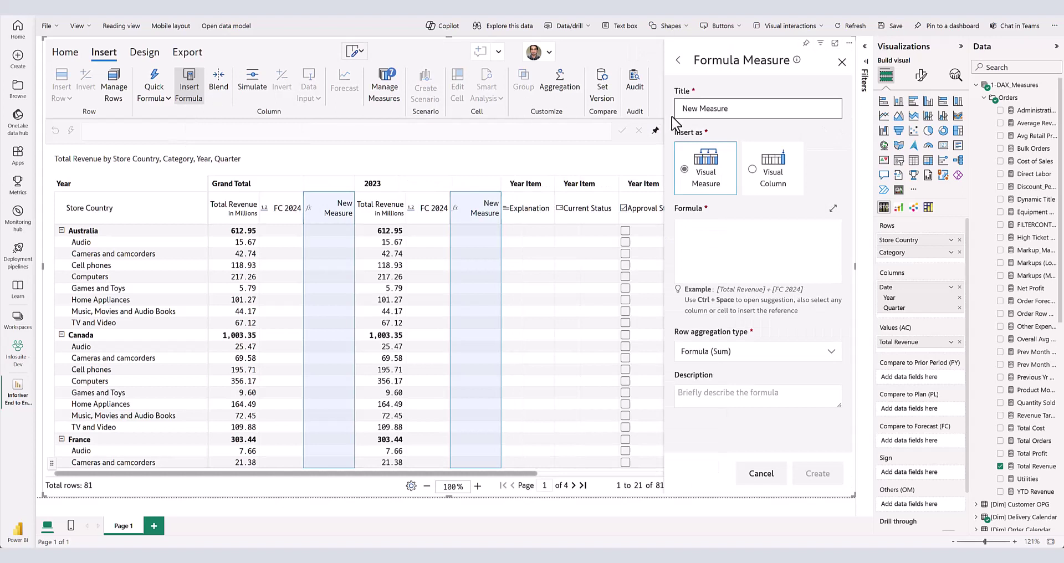
left_click(755, 175)
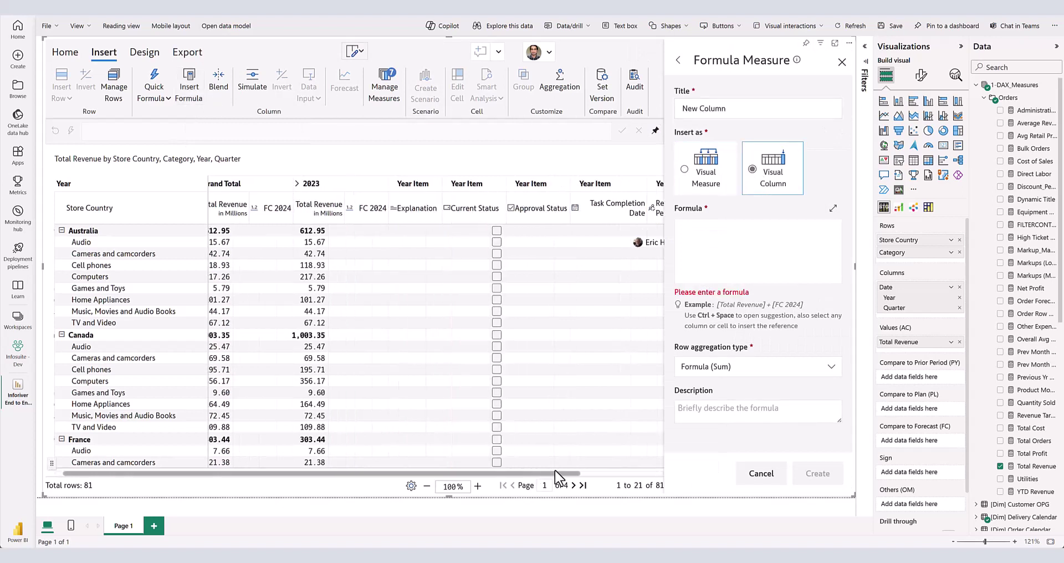
triple_click(727, 108)
type("Last 2 Quarters Revenue")
left_click(742, 228)
left_click(750, 247)
left_click_drag(819, 263, 819, 366)
left_click(705, 237)
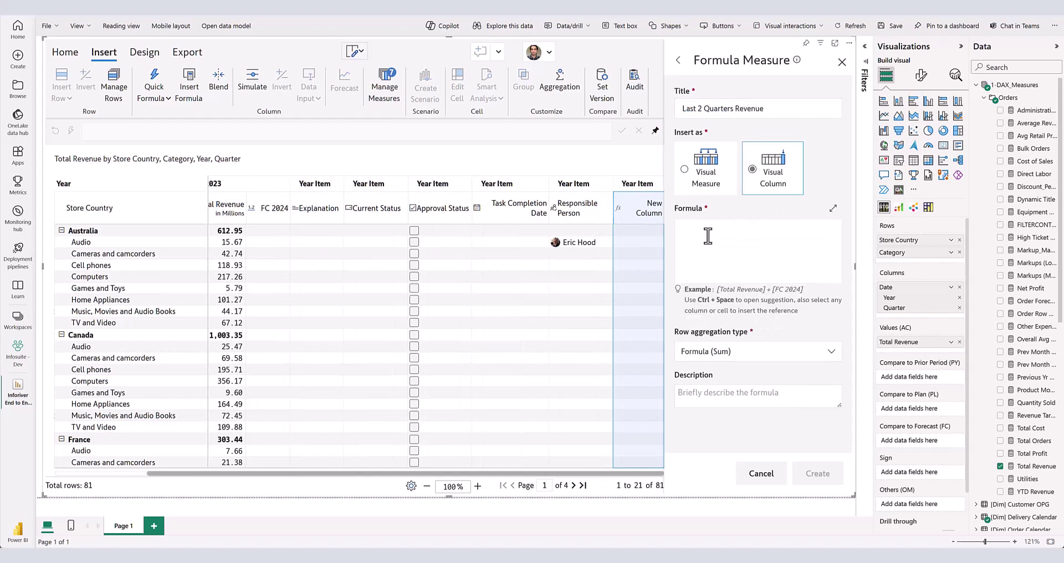
type("SUM(SELECT([Total Revenue], LASTNQTR(2)))")
left_click(833, 469)
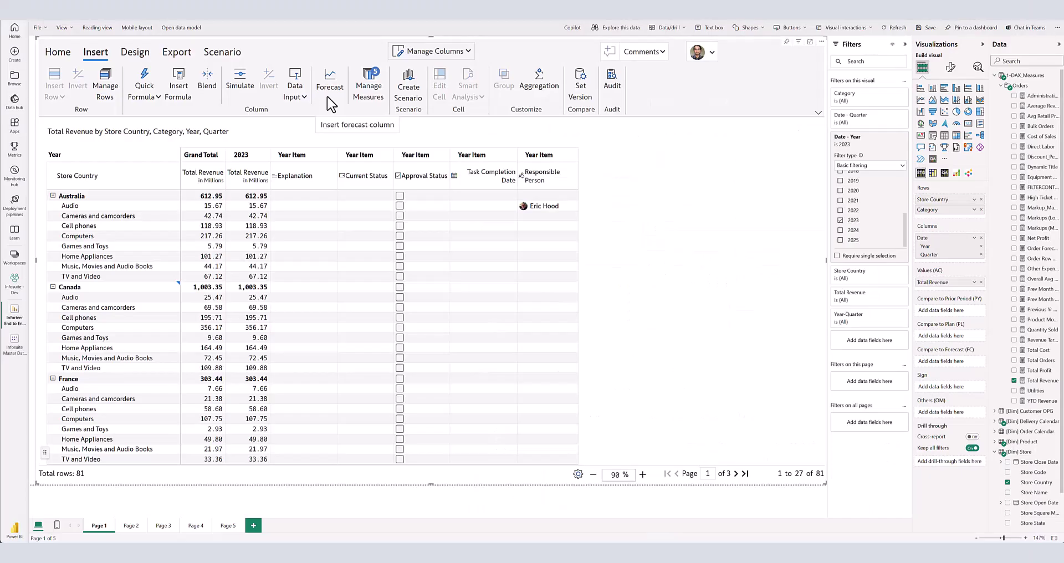
- Create a Forecast starting Qtr 1 2024 through Qtr 4 2024 and tick 2024 in the Year filter
left_click(329, 92)
left_click(368, 240)
left_click(357, 257)
left_click(475, 242)
left_click(473, 282)
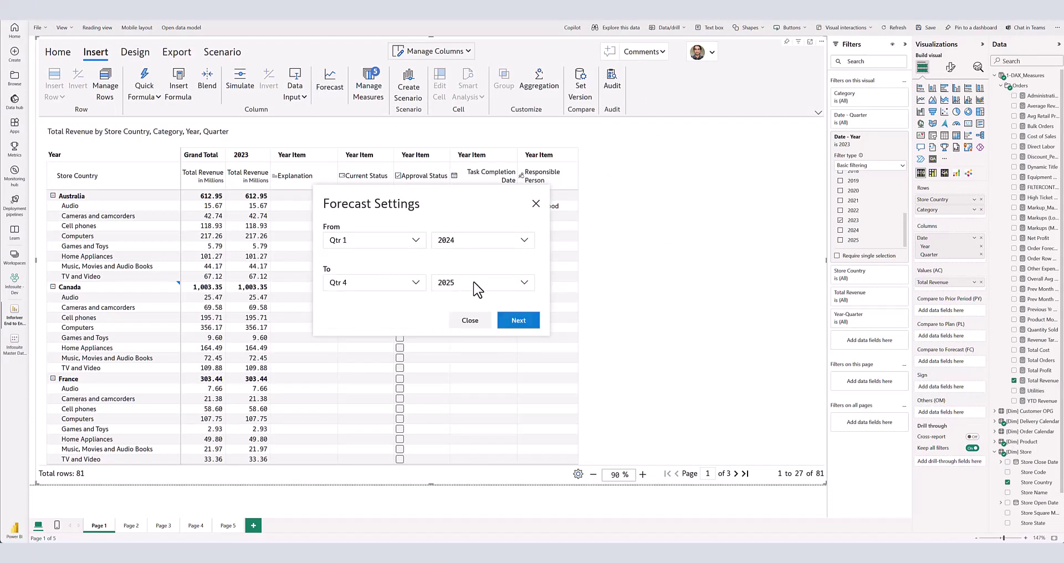
left_click(522, 323)
left_click(642, 368)
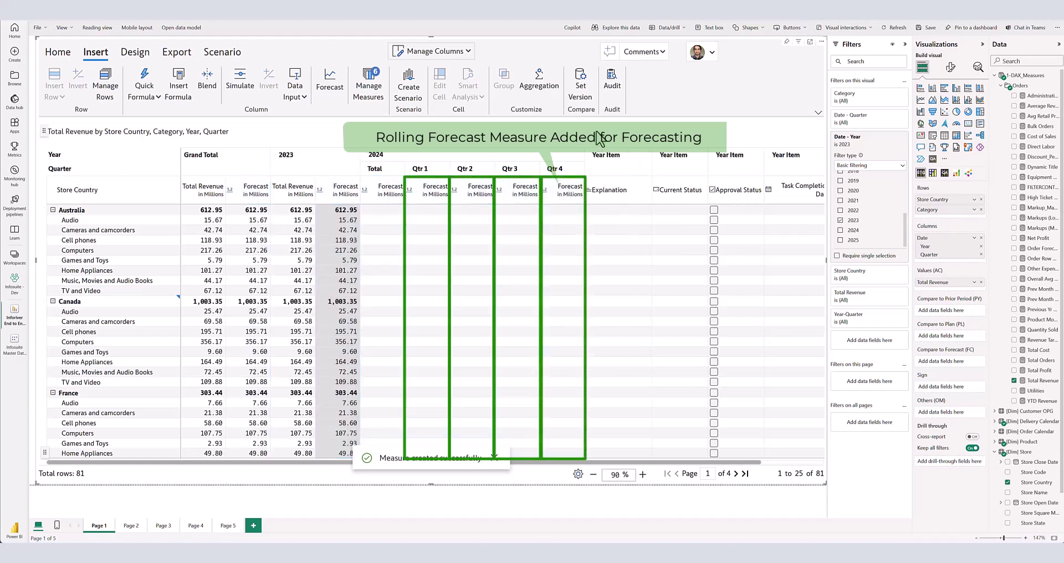
left_click(840, 231)
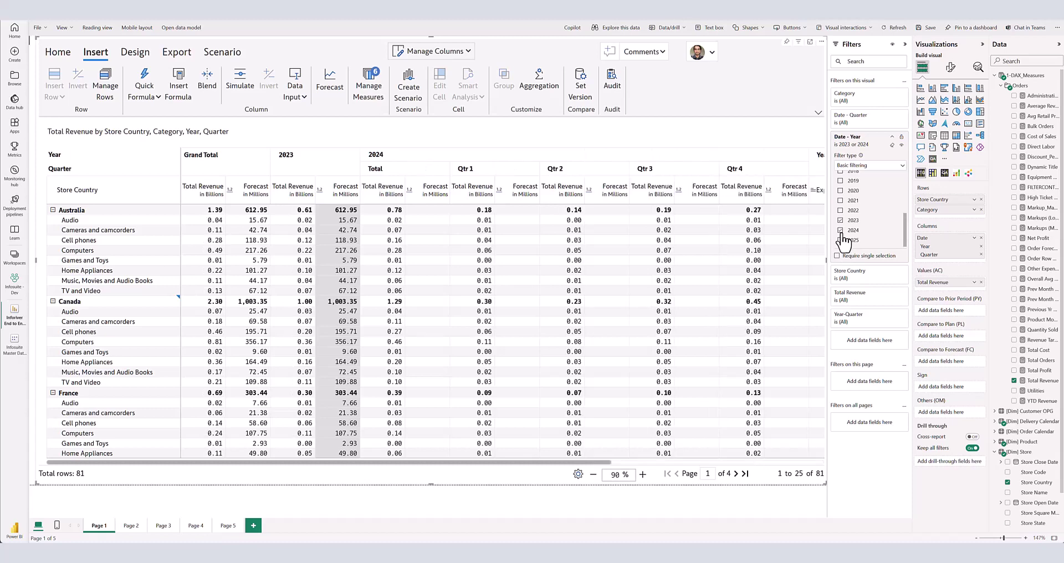
- In Manage Measures, change the Forecast measure's forecast period to Qtr 2, 2024
left_click(371, 88)
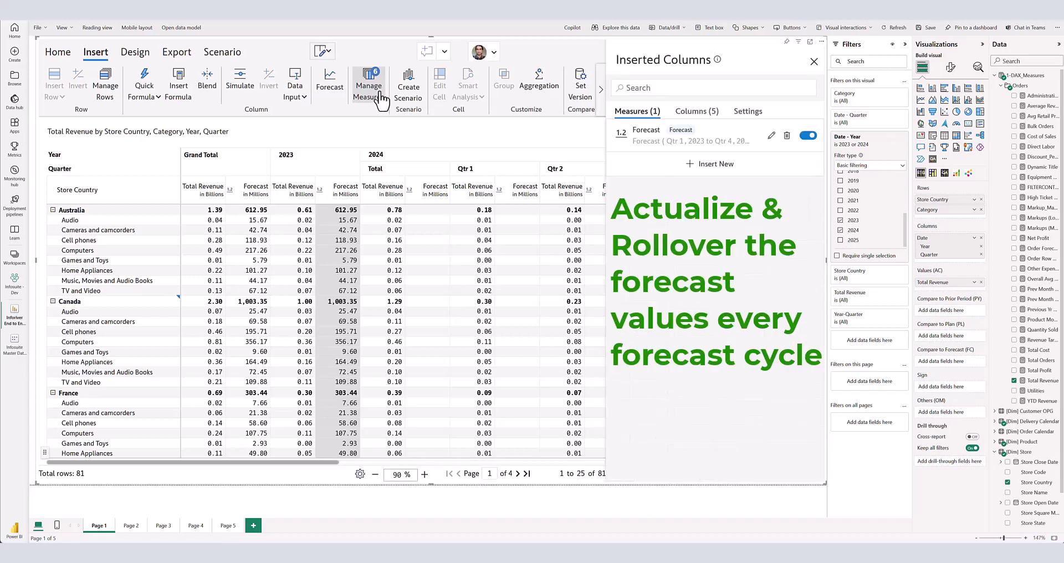
left_click(771, 136)
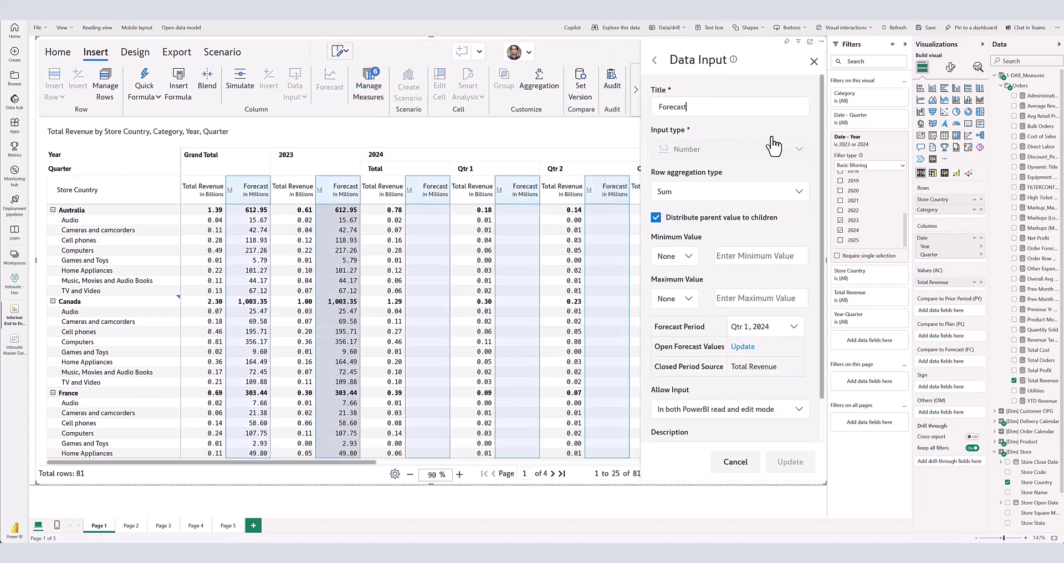
left_click(764, 328)
left_click(768, 365)
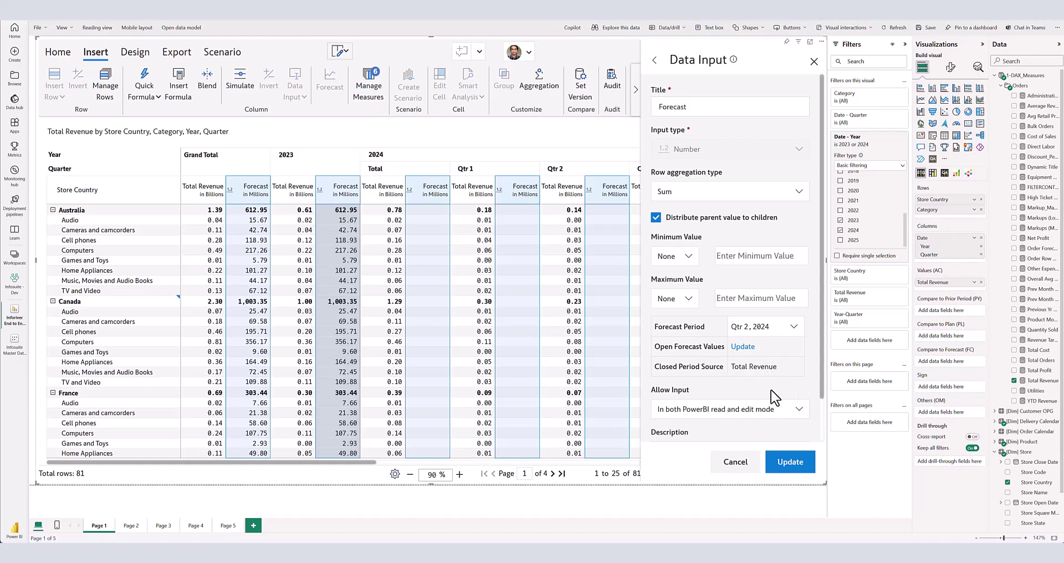
left_click(781, 464)
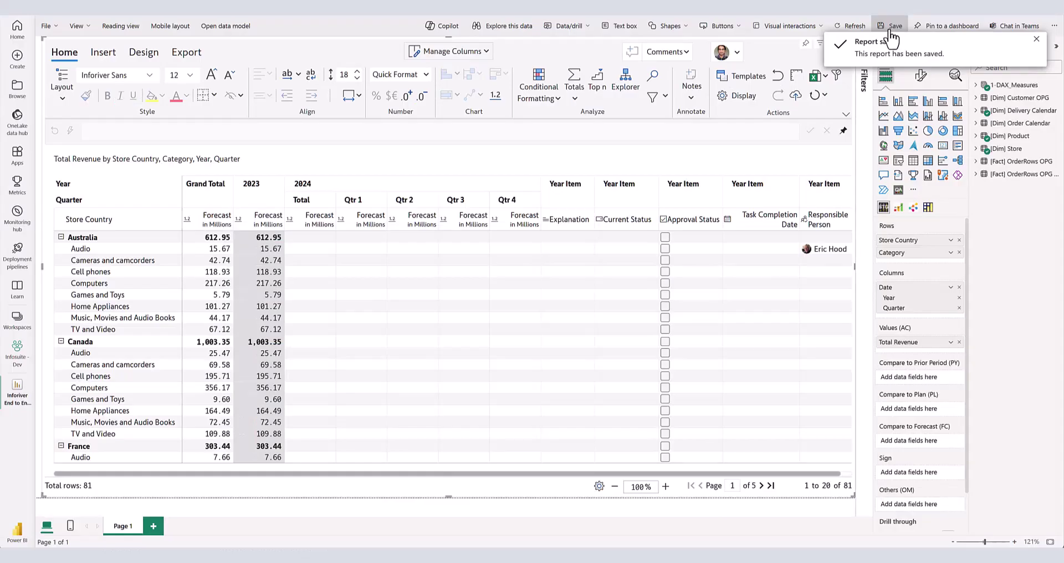
- Switch the Power BI report to Reading view
left_click(109, 27)
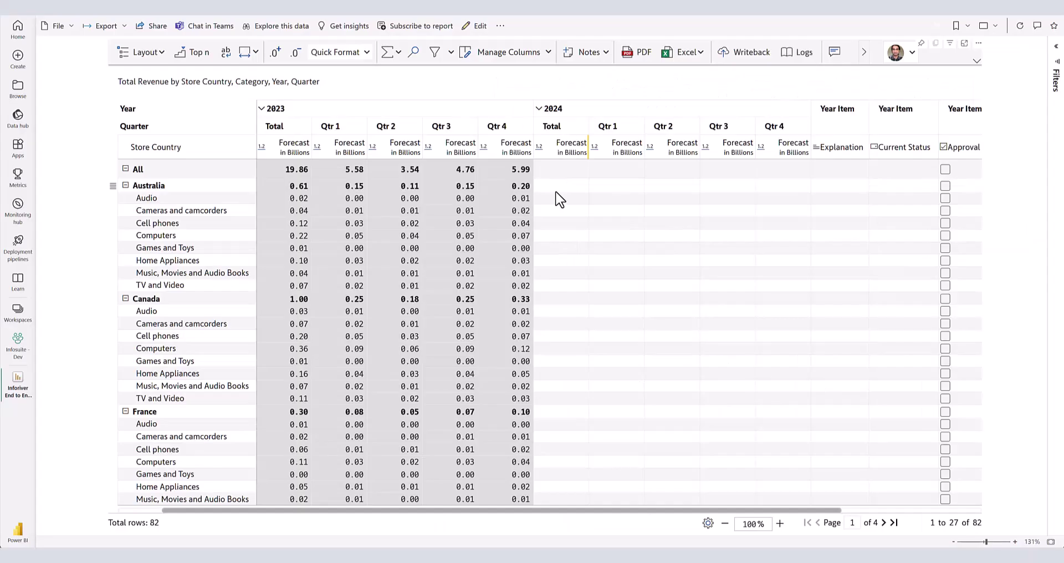
- Enter 20 as the 2024 total forecast and spread it by Total Revenue weights
left_click(563, 169)
type("20")
key("Return")
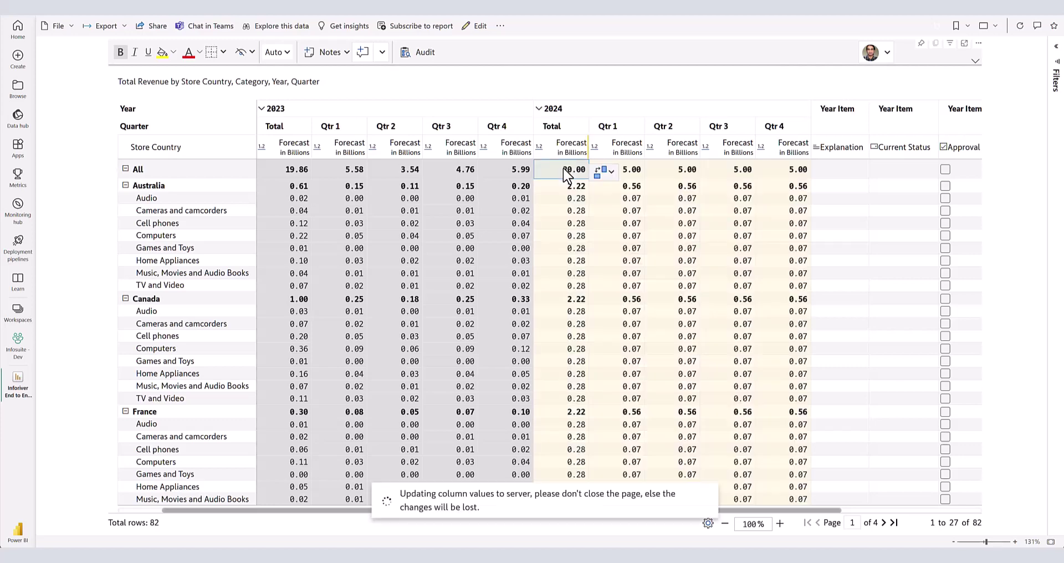
left_click(635, 169)
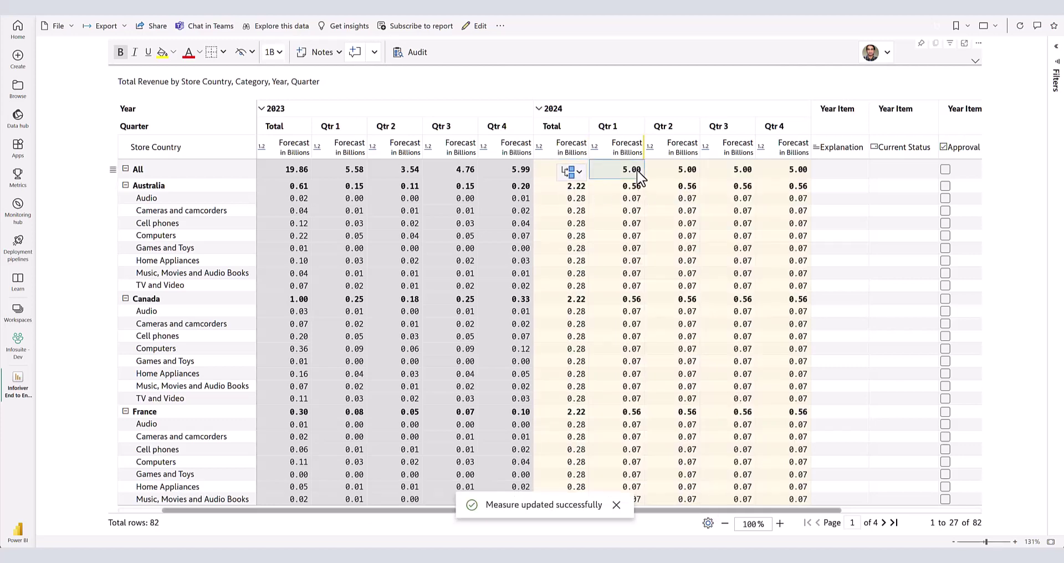
left_click(568, 172)
mouse_move(710, 248)
left_click(756, 239)
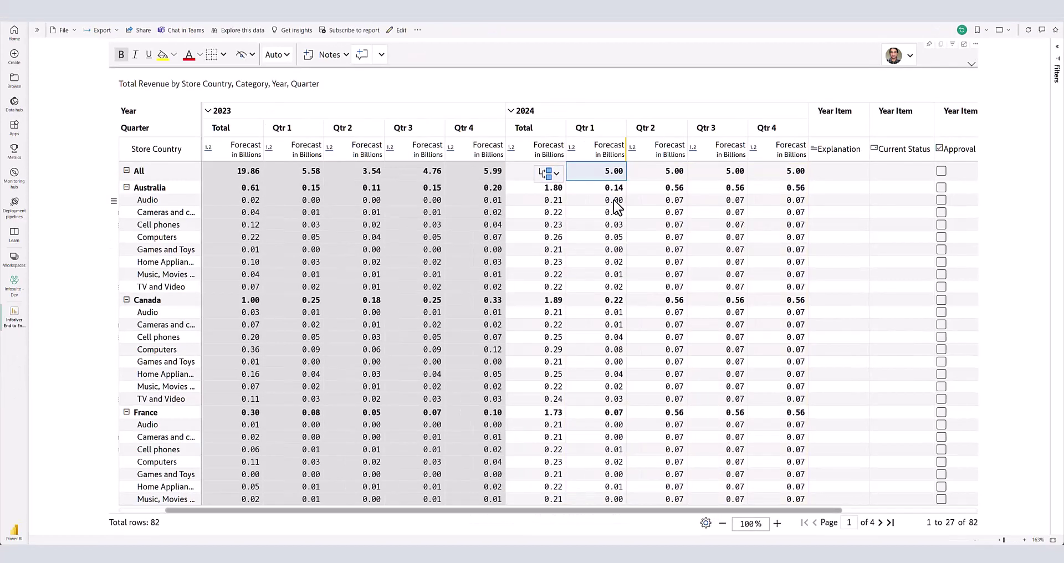
- Lock Australia's five Qtr 1 category forecasts and set Australia's Qtr 1 forecast to 1b
left_click_drag(615, 200, 613, 249)
left_click(550, 250)
left_click(569, 270)
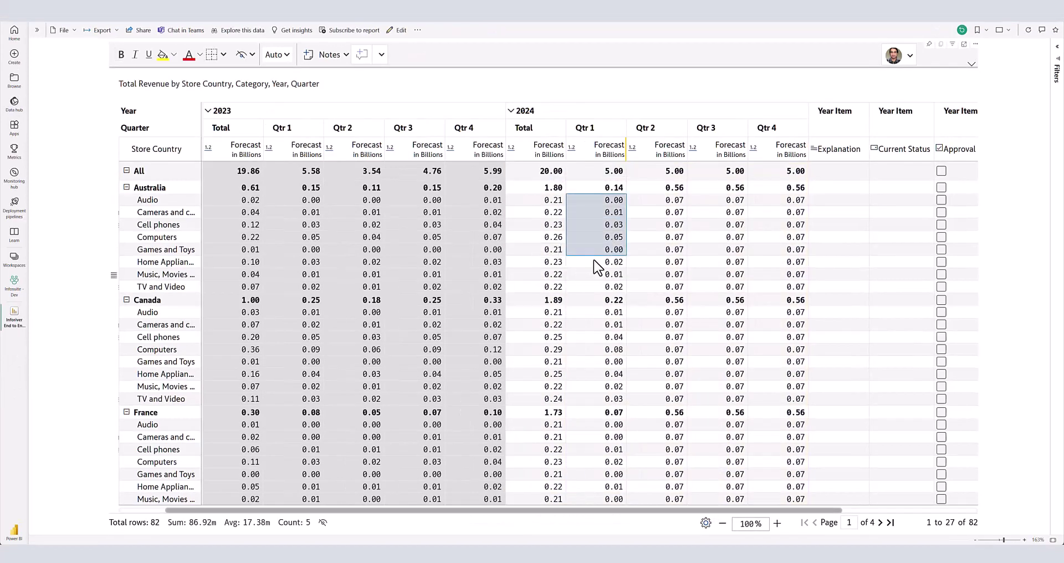
left_click(621, 190)
type("1b")
key("Return")
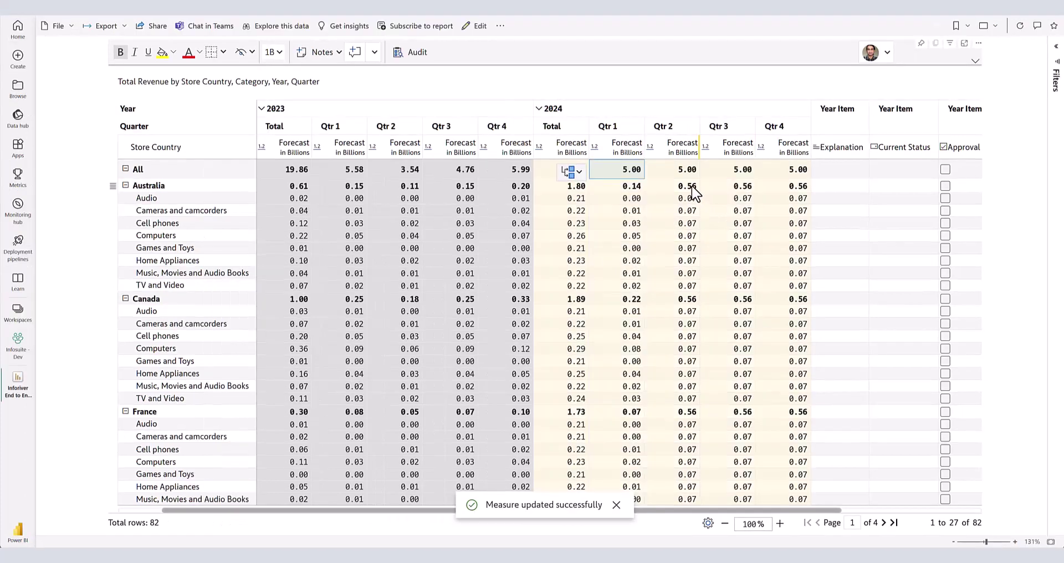
- Distribute Australia's Qtr 2 forecast with an 8% trend and Canada's 2024 total with 12% trend
left_click(691, 185)
left_click(635, 187)
mouse_move(763, 227)
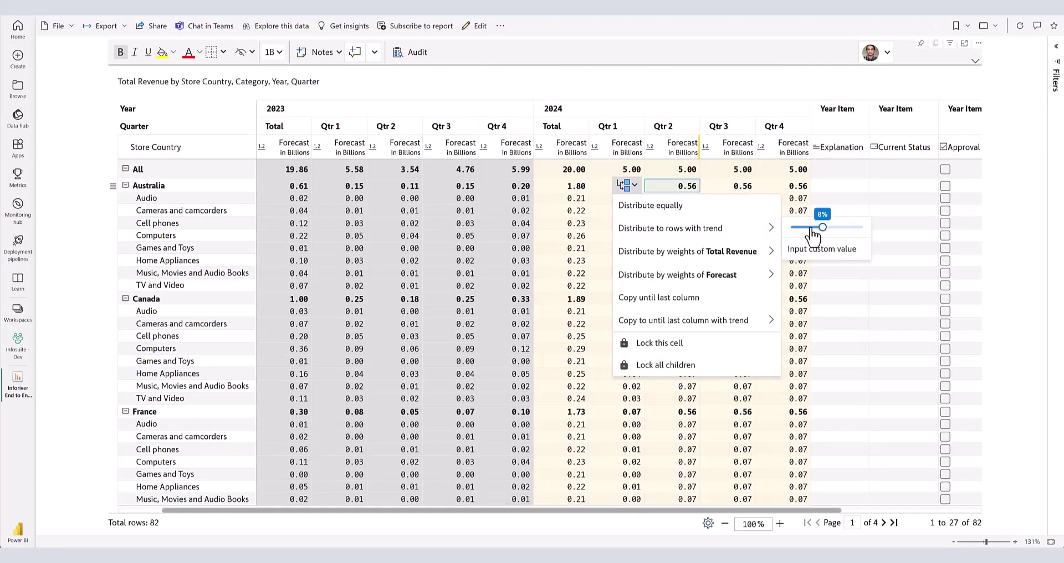
left_click(826, 229)
left_click(561, 298)
left_click(604, 298)
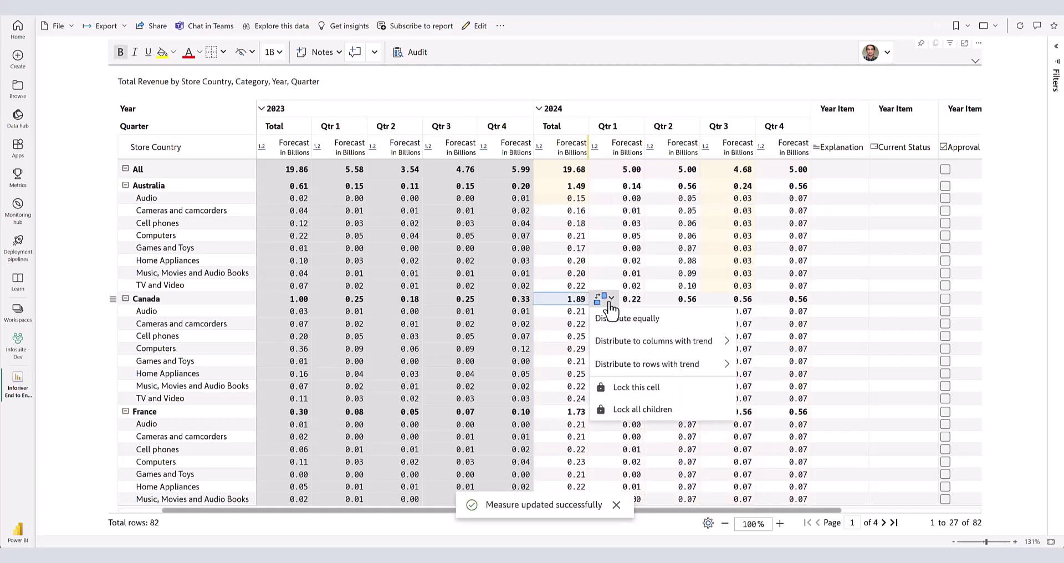
mouse_move(693, 348)
left_click(781, 340)
- Enter 0.03 in Australia Audio Qtr 3 and copy it to all Australia categories
double_click(742, 199)
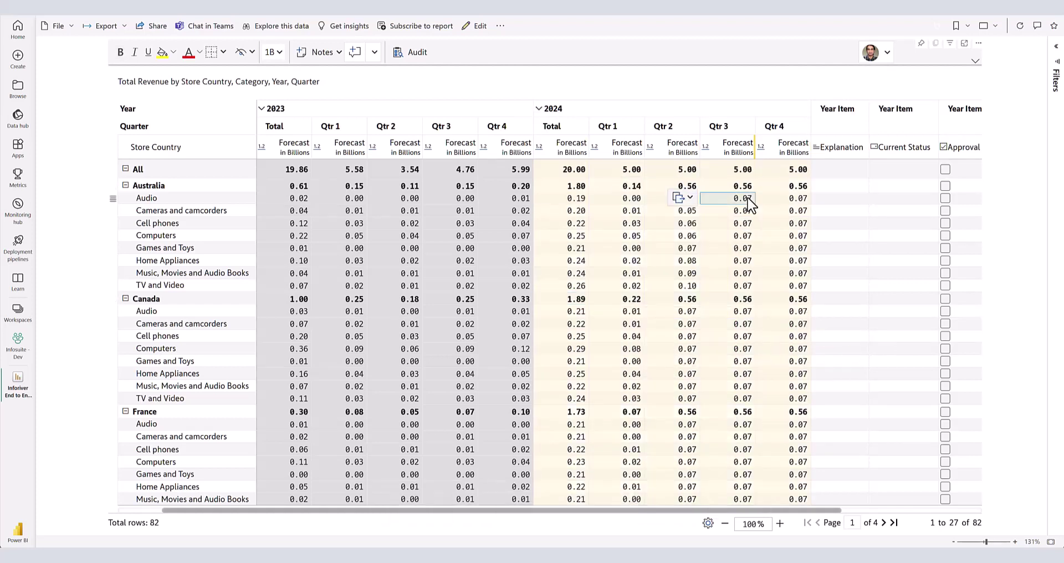
type("0.03")
key("Return")
left_click(685, 198)
left_click(707, 262)
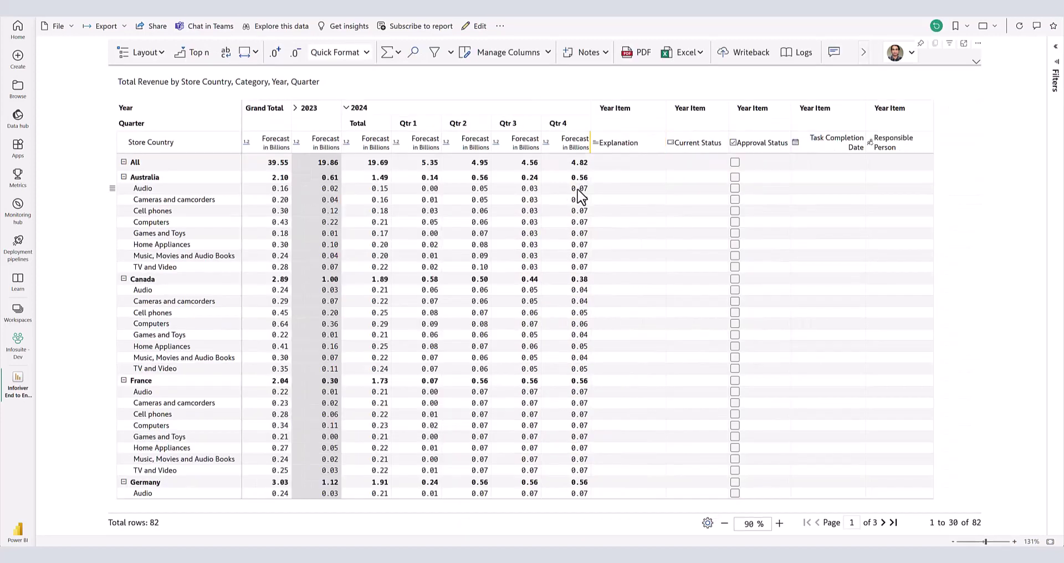
- Enter 1b for Audio Qtr 4 and add a green explanation 'Expect more sales'
type("1b")
double_click(642, 189)
type("Expect ")
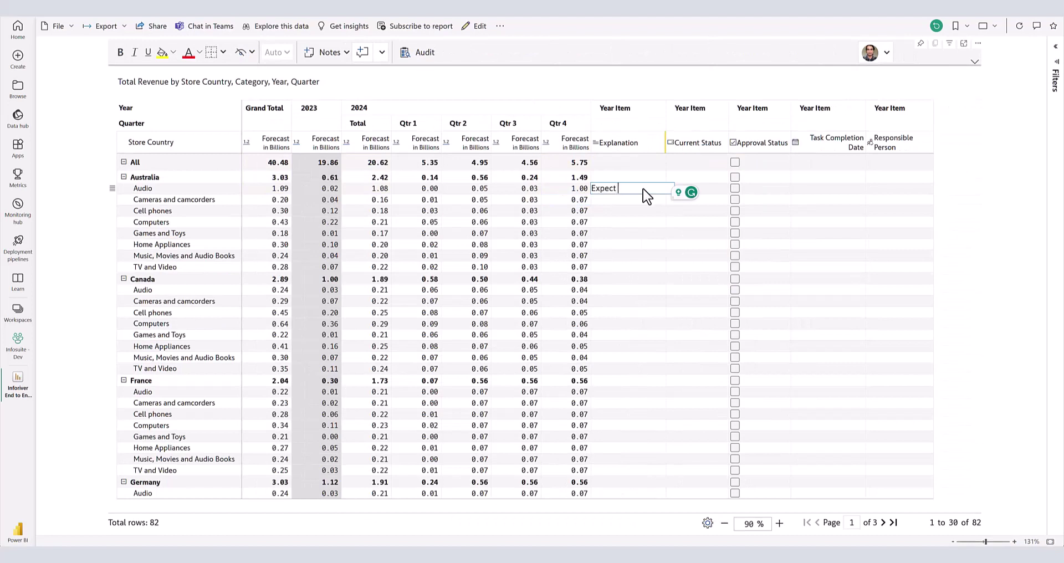
type("more sales!")
key("ctrl+a")
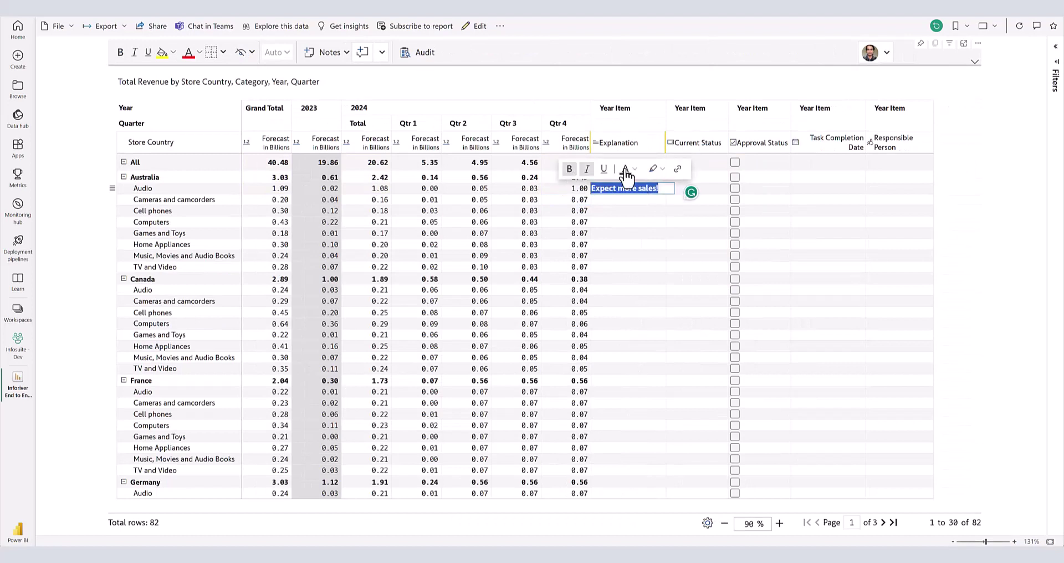
left_click(630, 168)
left_click(542, 216)
- Set Australia Audio to In Review, approved, due 12/20/2023, with a responsible person assigned
left_click(708, 188)
left_click(705, 279)
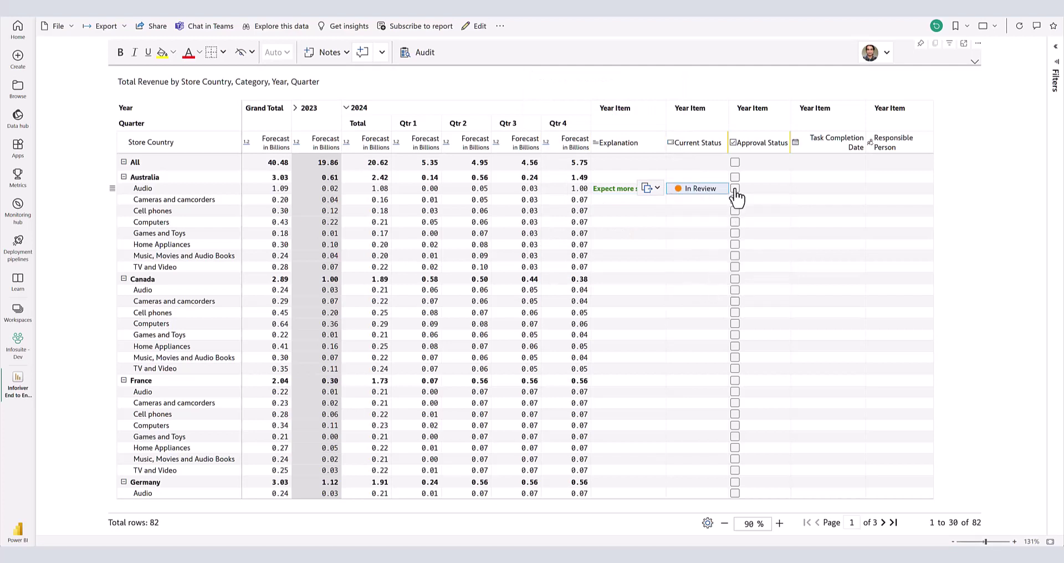
left_click(795, 191)
left_click(813, 191)
left_click(863, 274)
left_click(901, 190)
left_click(875, 228)
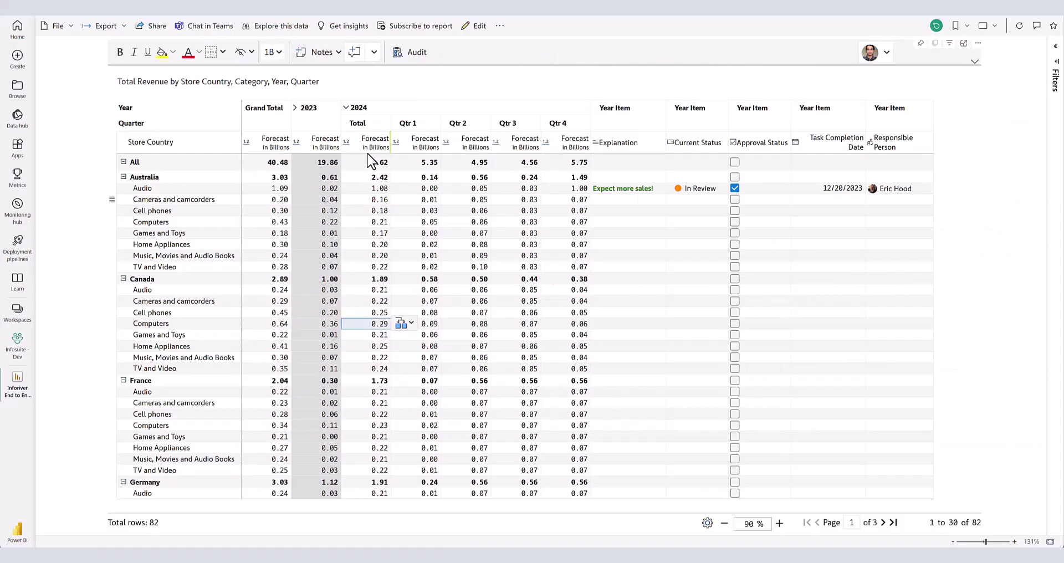
- Post cell-level, subtotal-level (1.89) and grand-total-level (20.62) comments
type("Cell level comment")
left_click(578, 389)
left_click(379, 279)
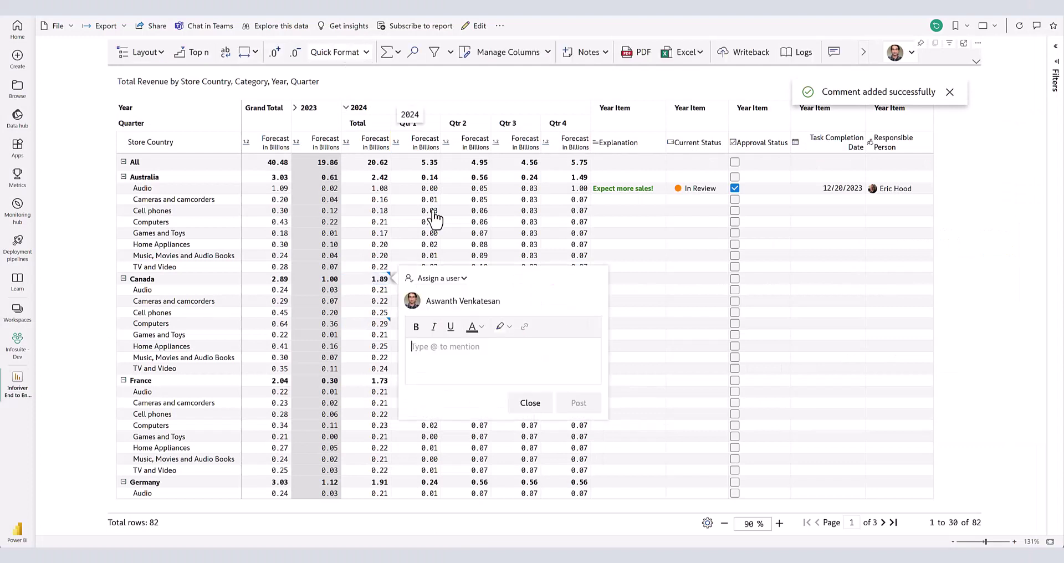
type("Subtotal level comment")
left_click(578, 344)
left_click(377, 163)
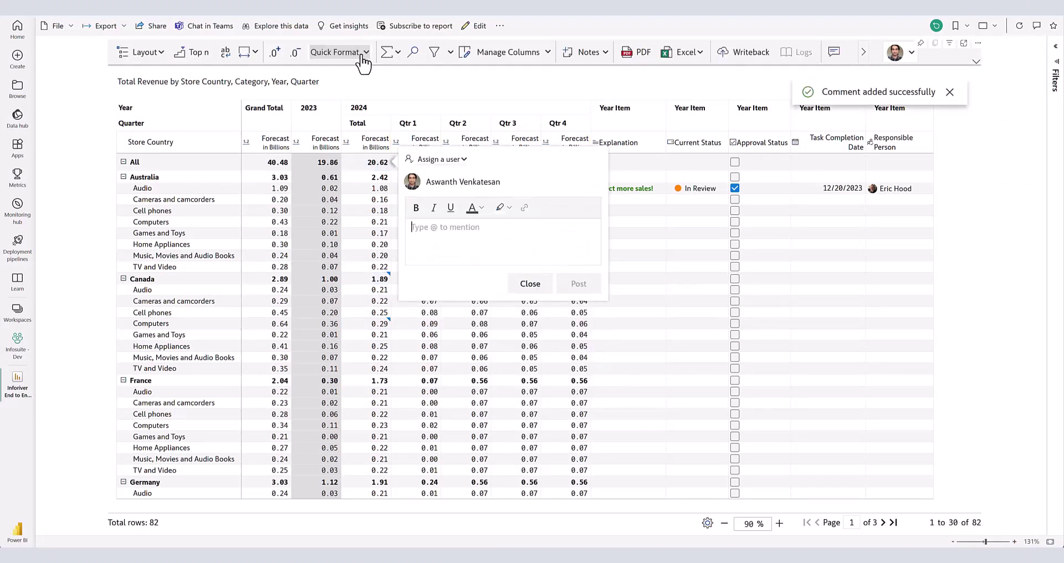
type("Grandtotal level comment")
left_click(578, 283)
- Post a row-level comment on Canada and a column-level comment on 2024 Total Forecast
left_click(166, 280)
type("Row level comment")
left_click(431, 403)
left_click(362, 142)
left_click(380, 123)
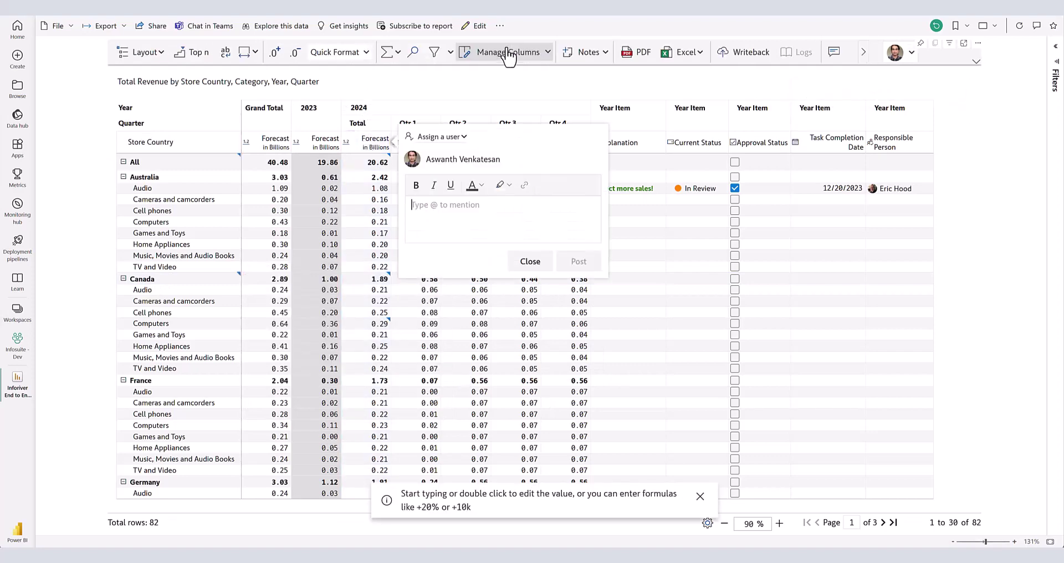
type("Column level comment")
left_click(578, 202)
left_click(530, 203)
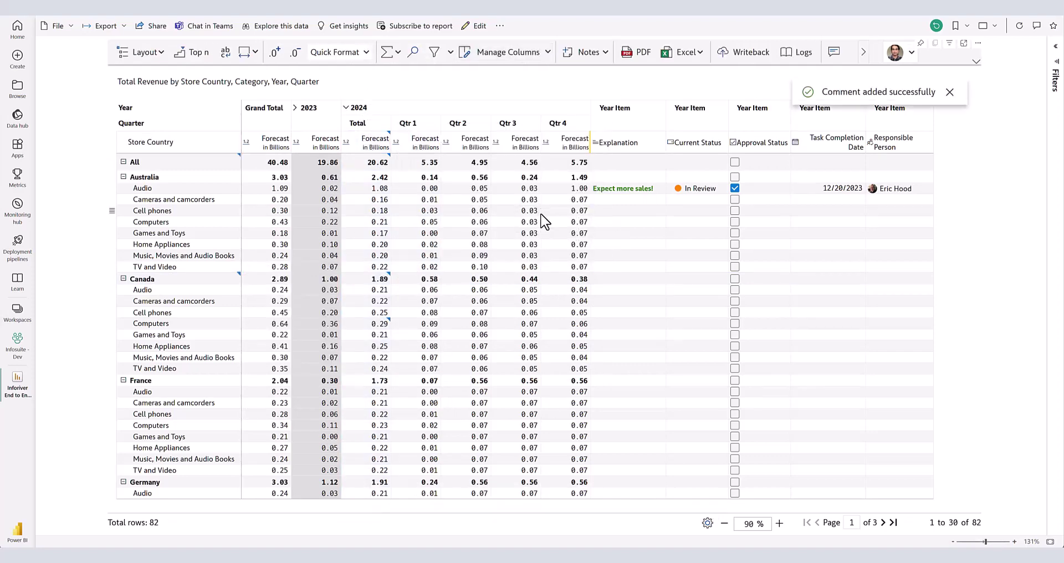
left_click(354, 56)
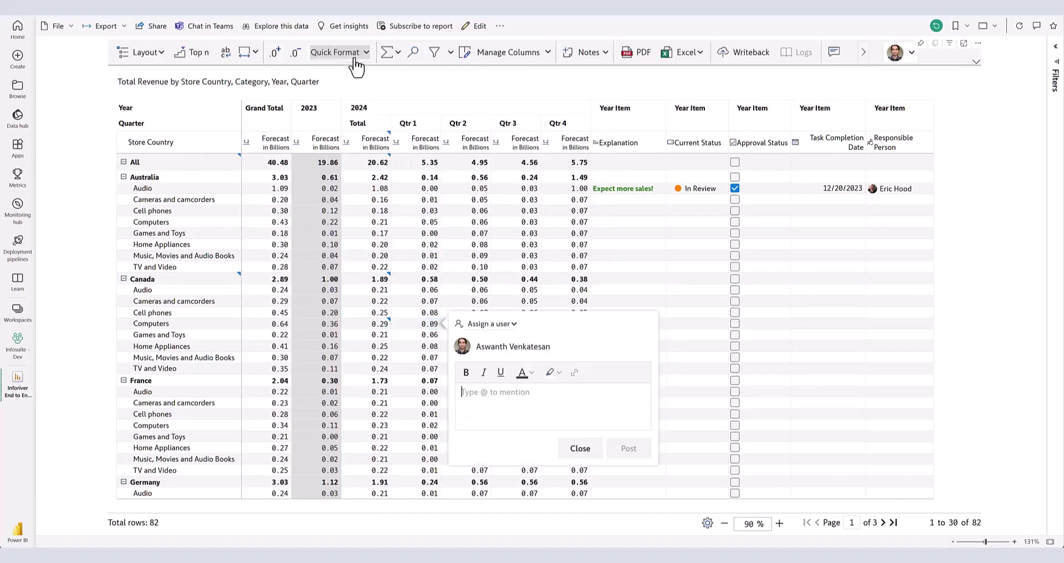
type("@eric")
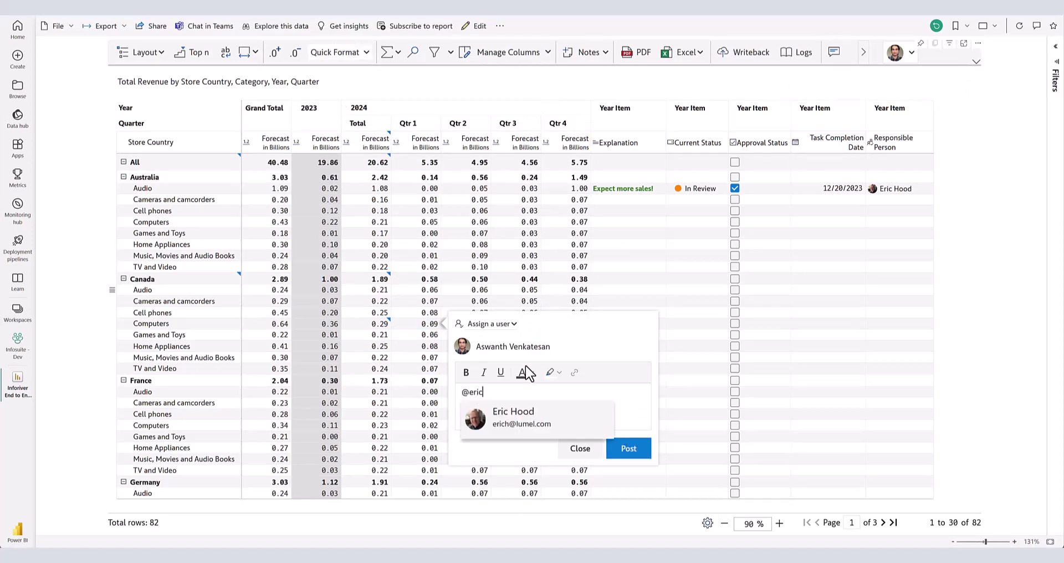
left_click(491, 420)
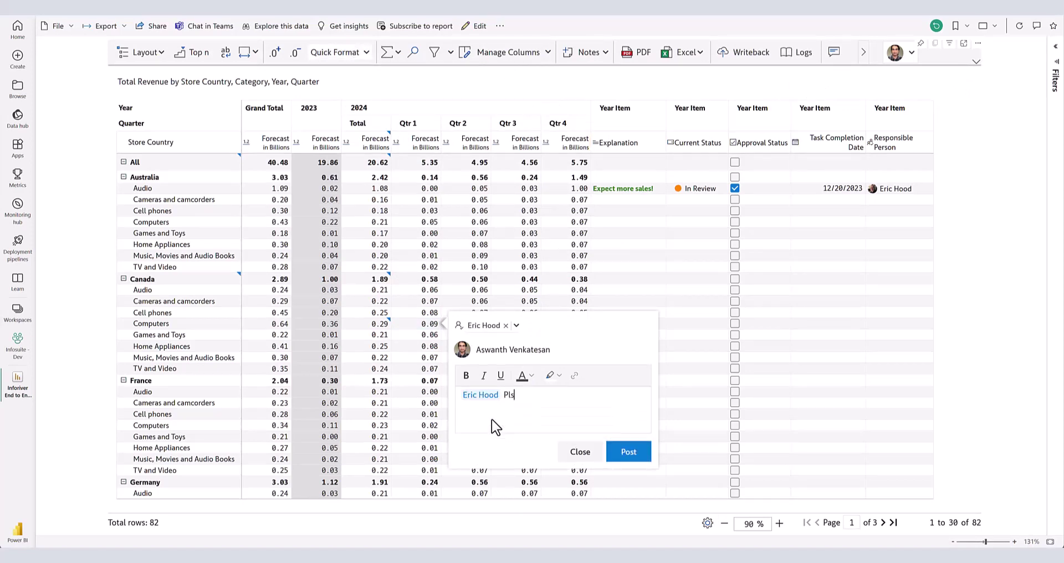
type("Pls have a look!")
left_click(629, 455)
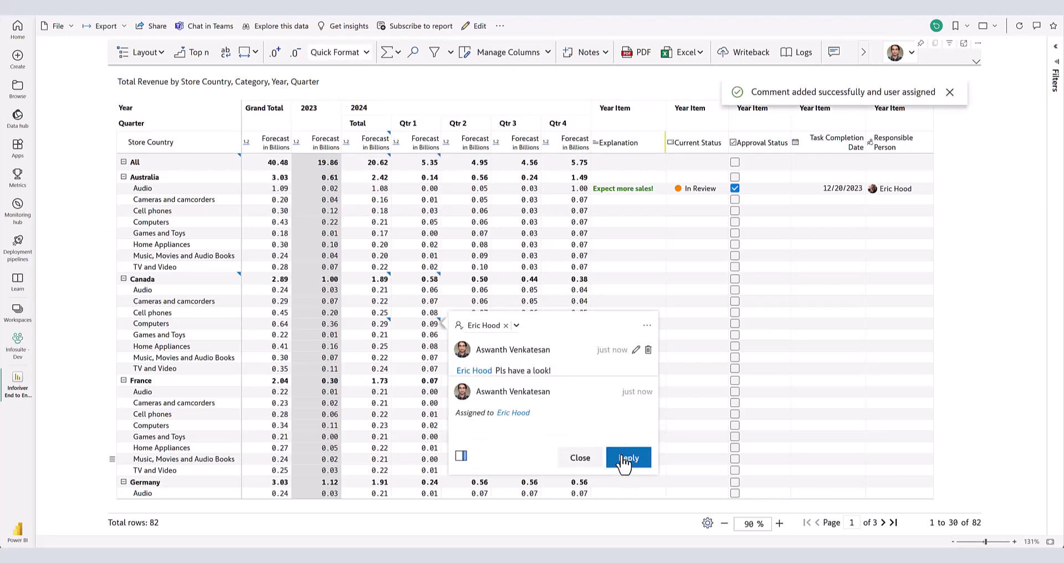
- Reply 'Replies to comments form a thread' and show all comments beside the table
left_click(624, 463)
type("R")
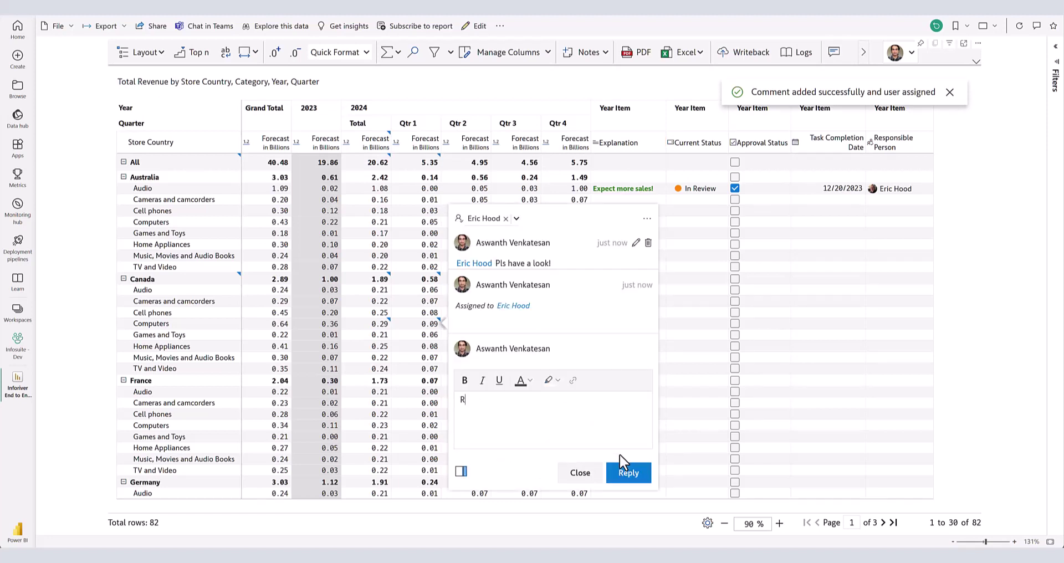
type("eplies to comments ")
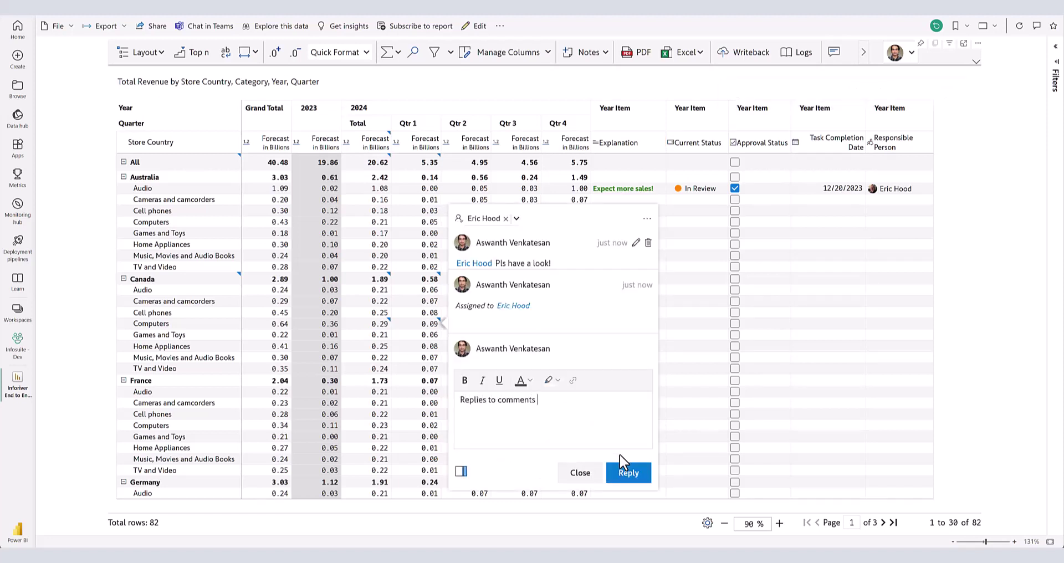
type("form a thread")
left_click(628, 475)
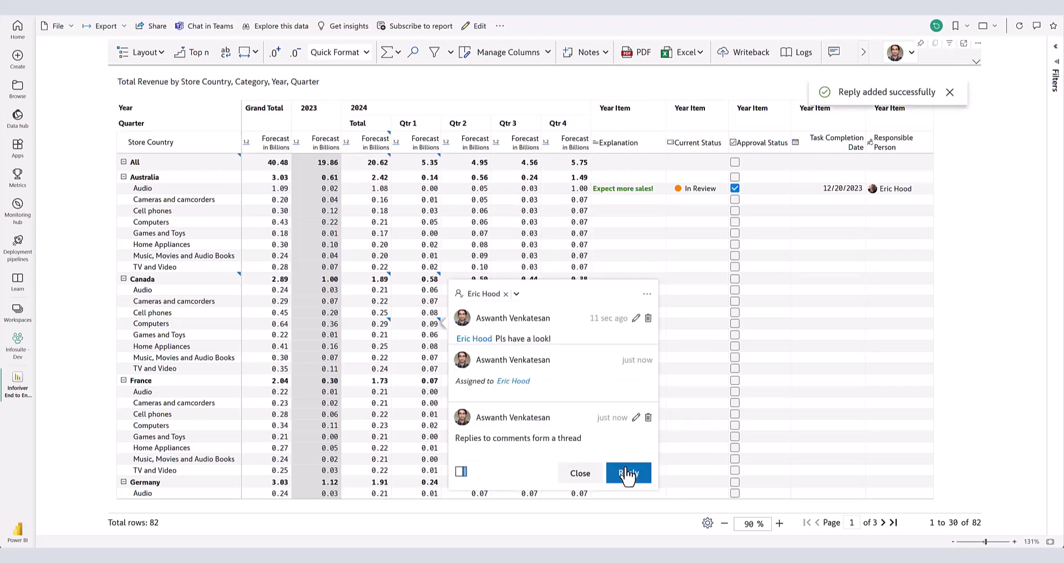
left_click(462, 472)
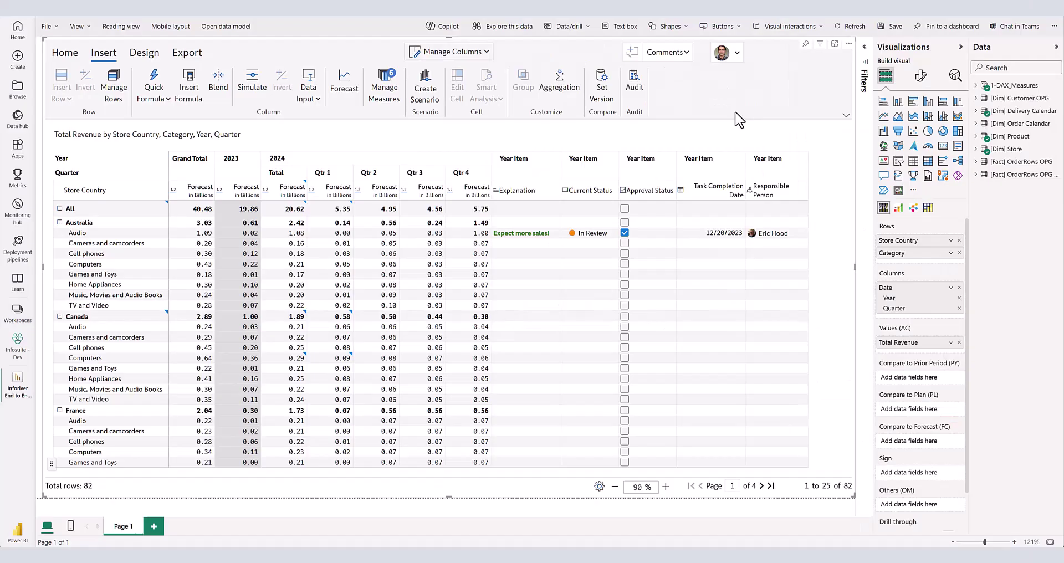
- Open the Audit Log, scroll through the edits, and open its Date Range filter
left_click(634, 83)
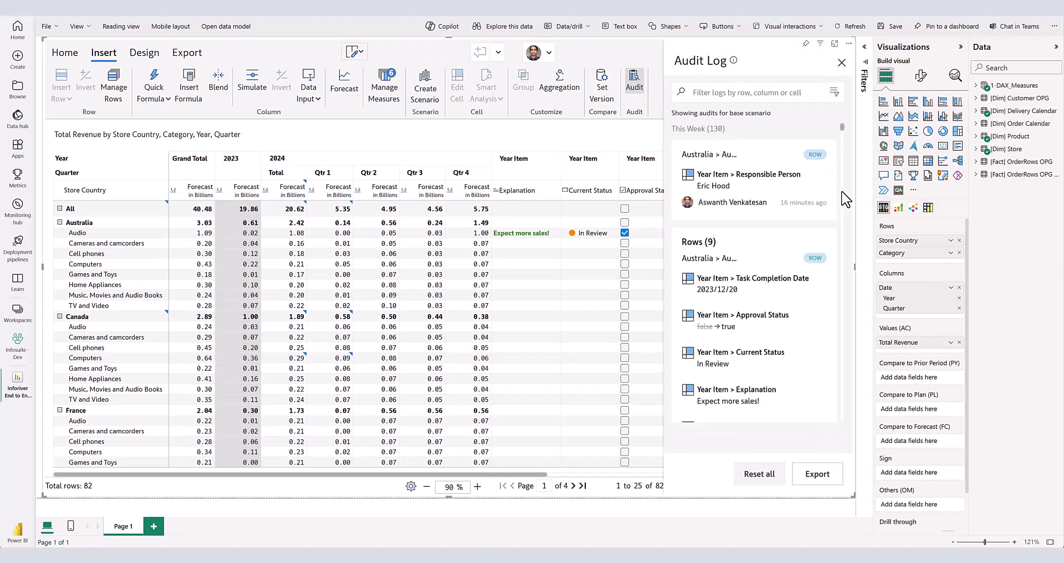
scroll(844, 199, "down", 5)
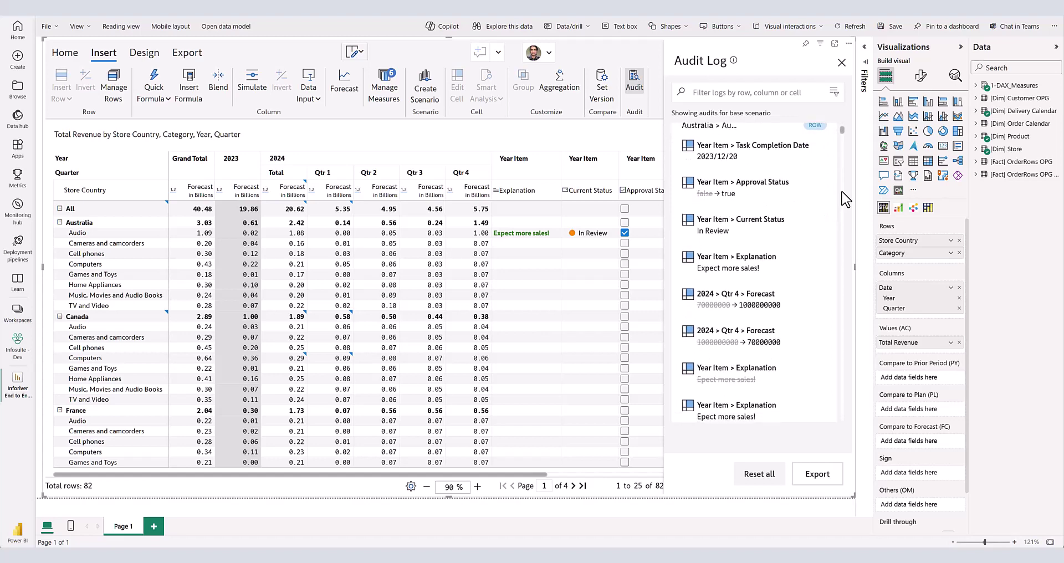
scroll(844, 200, "down", 5)
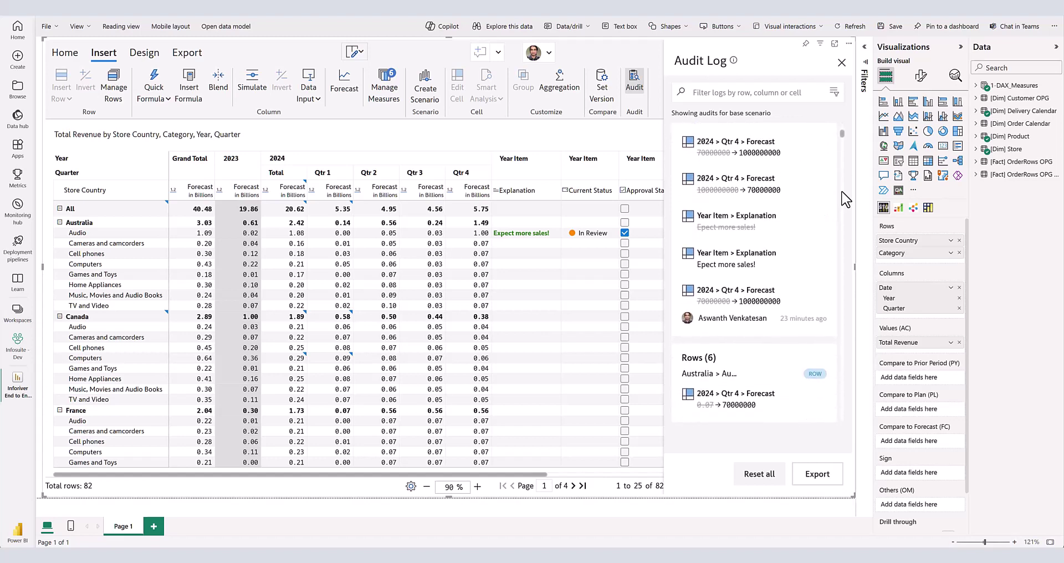
scroll(844, 200, "down", 4)
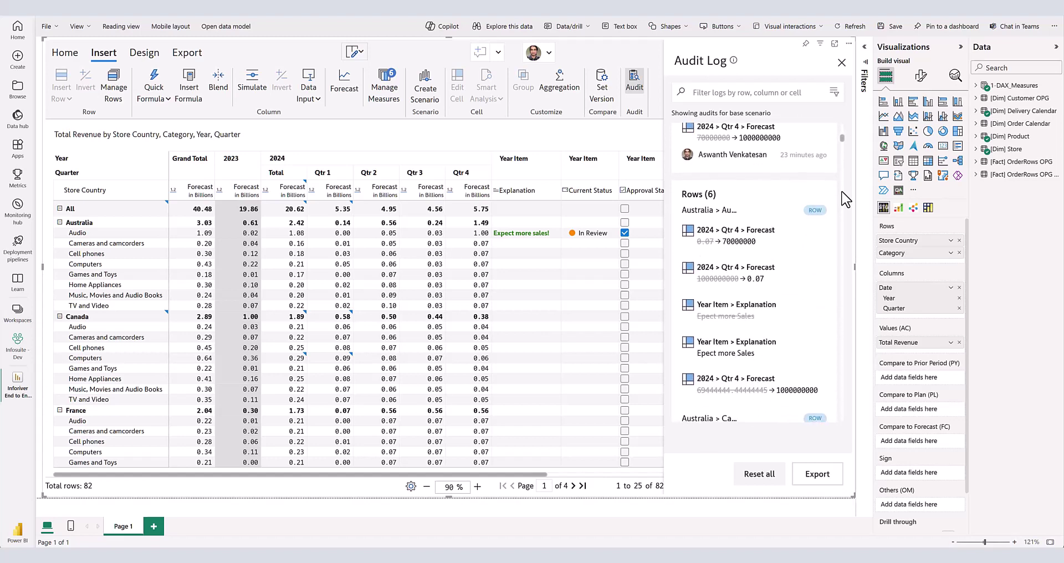
scroll(844, 200, "down", 1)
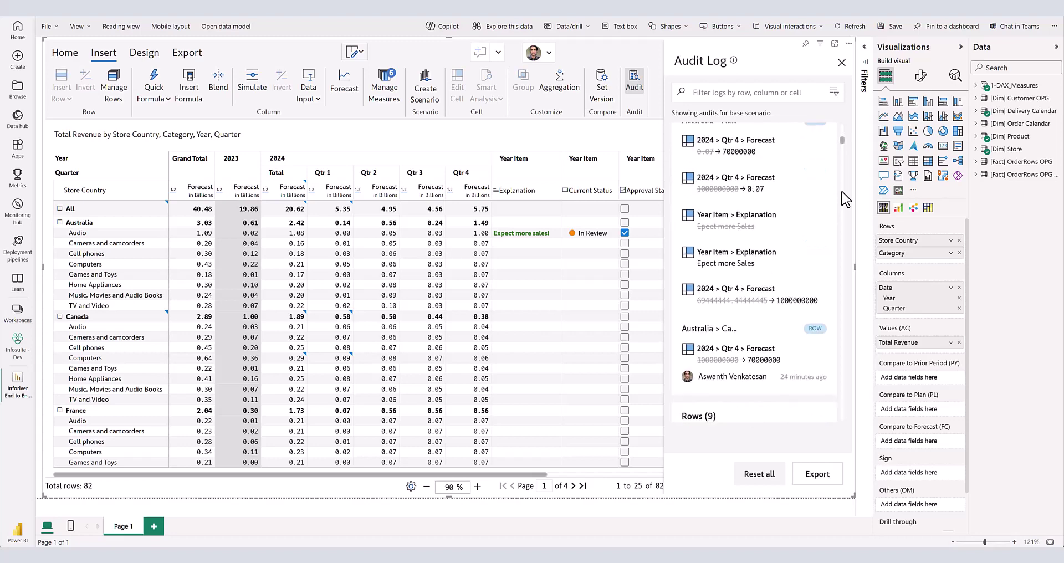
left_click(832, 94)
left_click(806, 201)
- Close the date range calendar and write the edited forecast data back
left_click(806, 177)
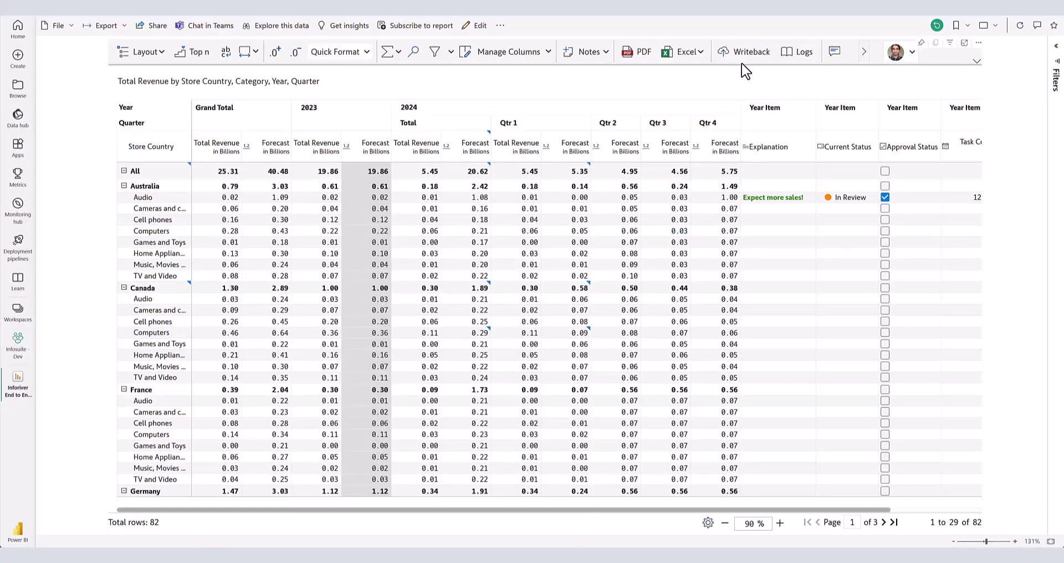
left_click(745, 60)
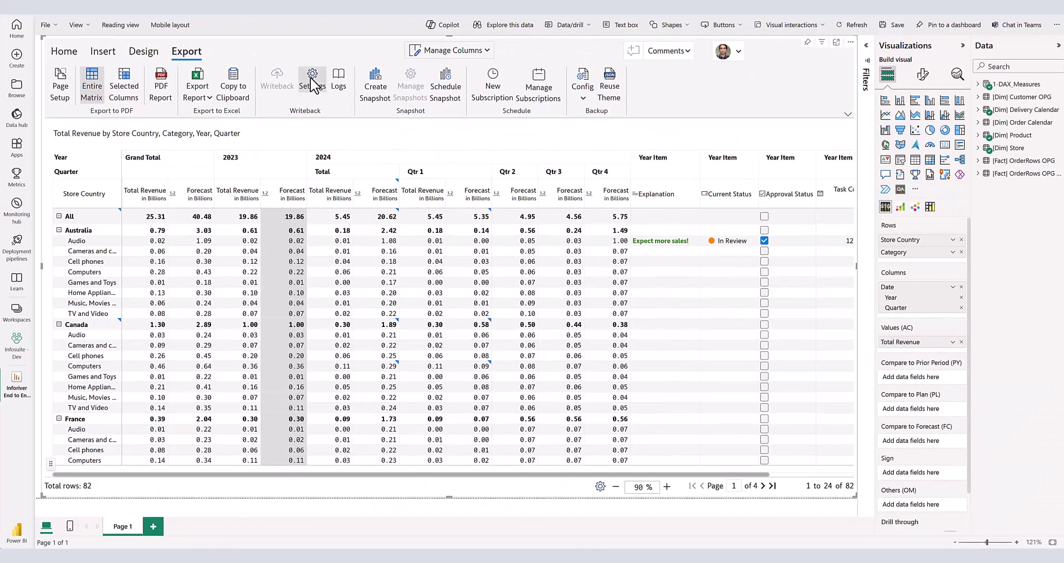
- Open Writeback Settings, try Custom Filters in the Filter dropdown, then cancel, leaving None
left_click(313, 83)
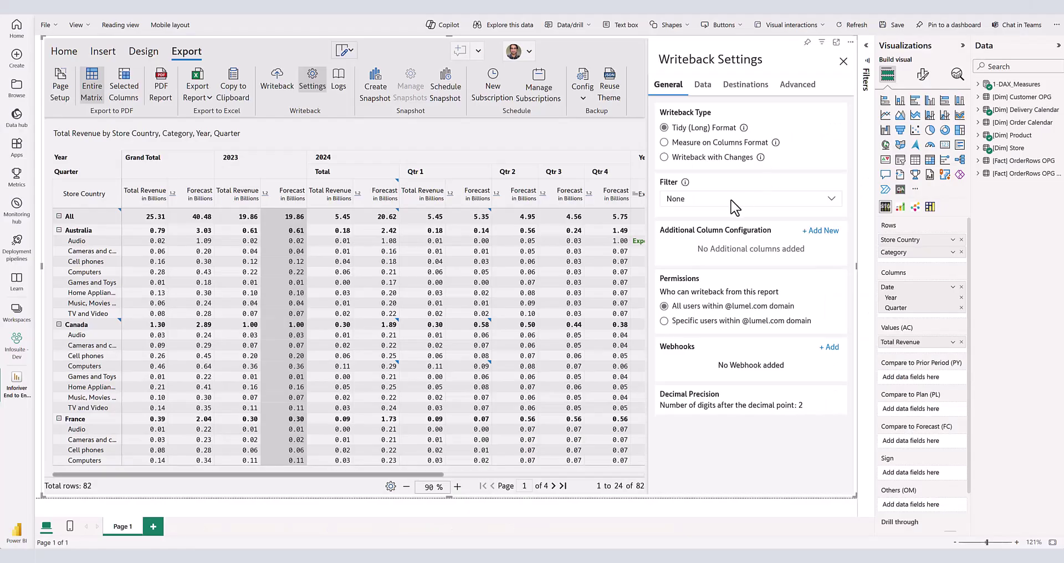
left_click(733, 201)
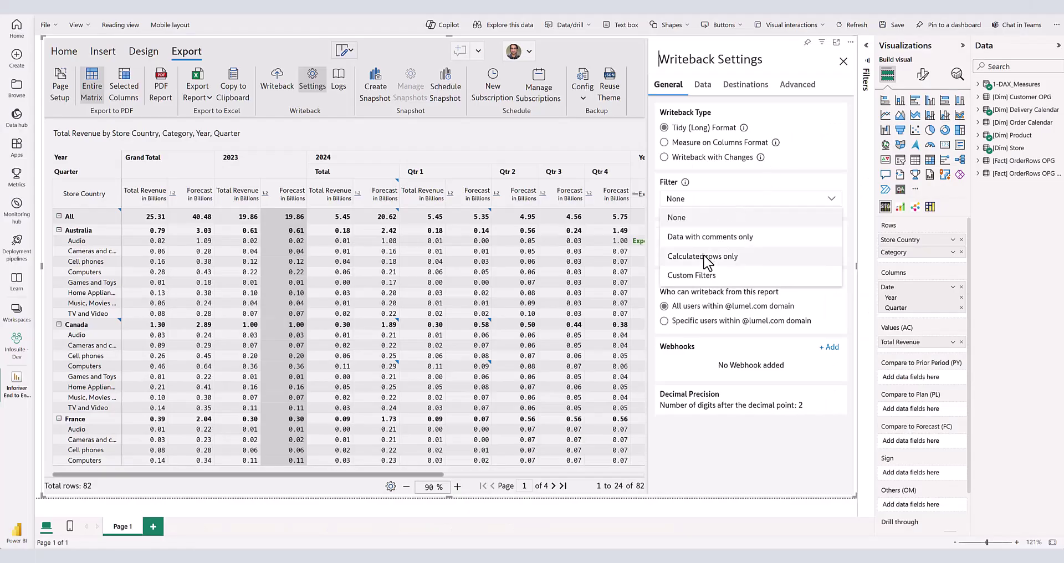
left_click(699, 274)
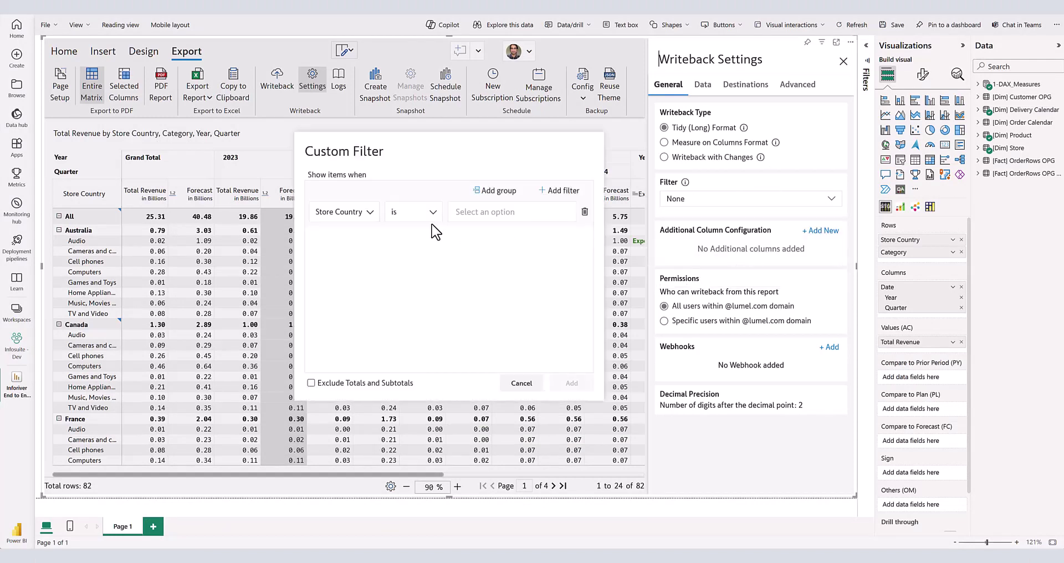
left_click(520, 383)
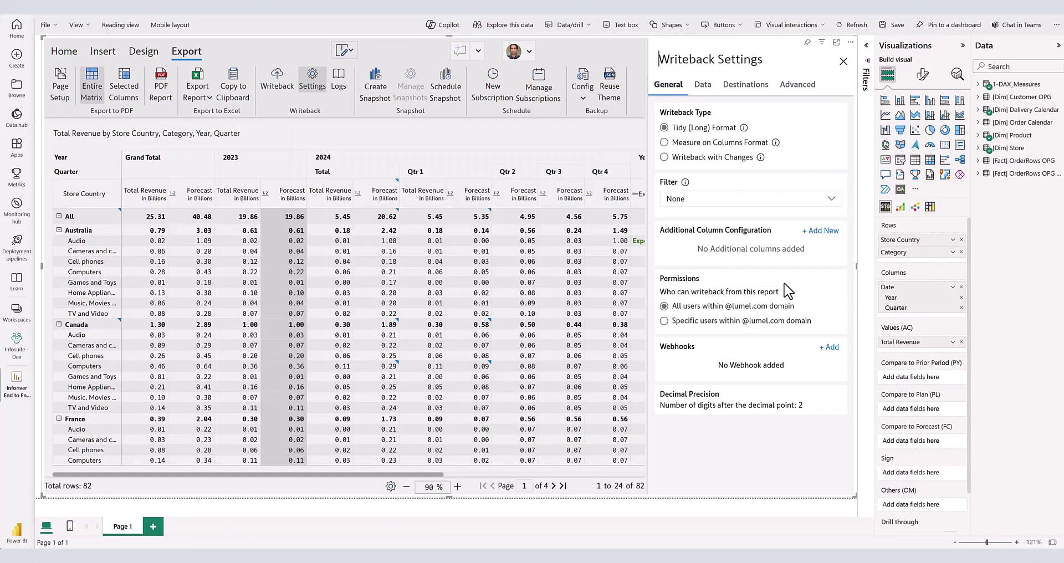
- Dismiss the extra key column setup, restrict writeback to specific domain users, and begin adding a webhook
left_click(828, 233)
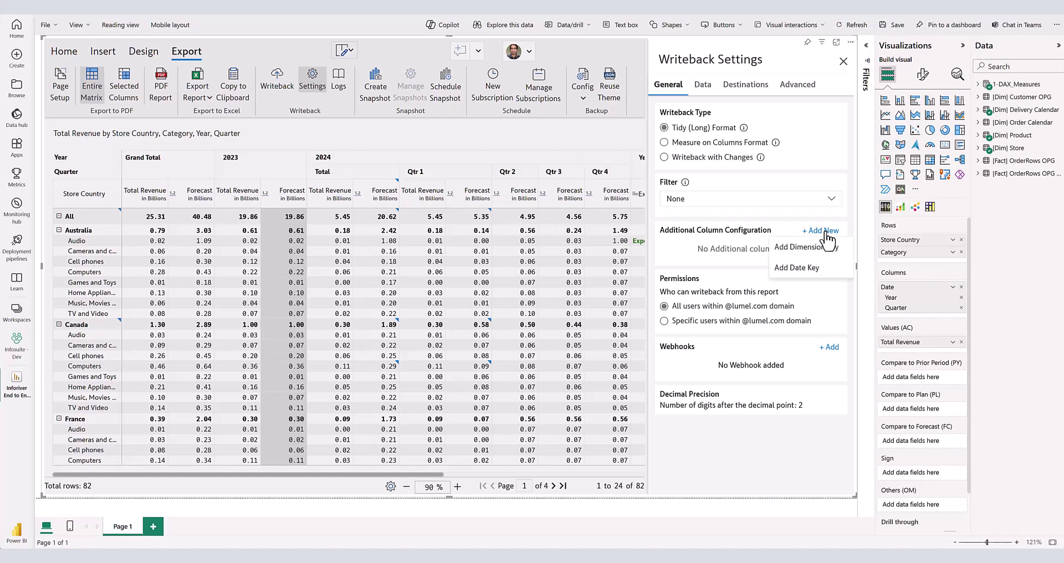
left_click(814, 247)
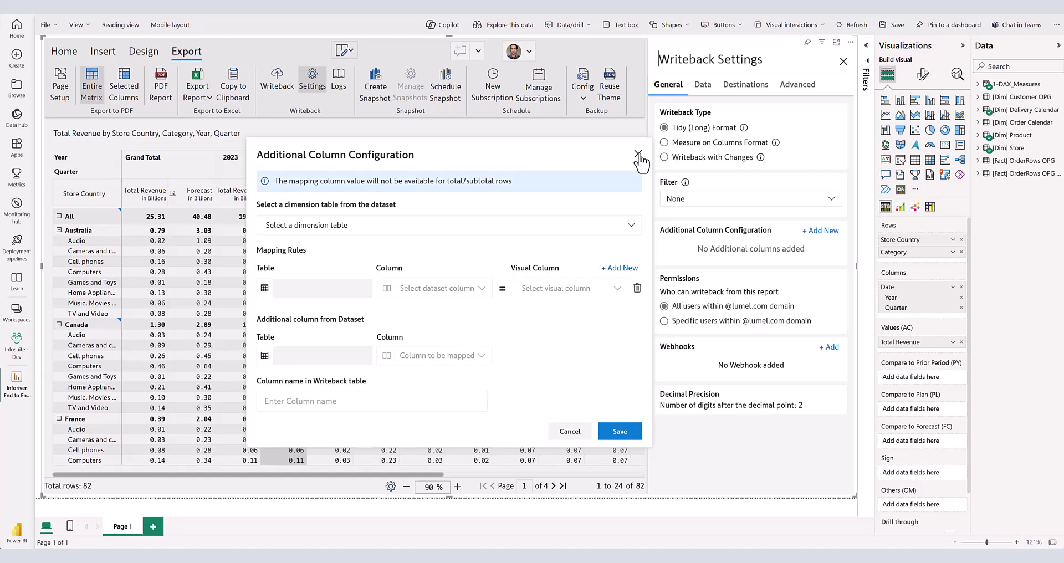
left_click(638, 154)
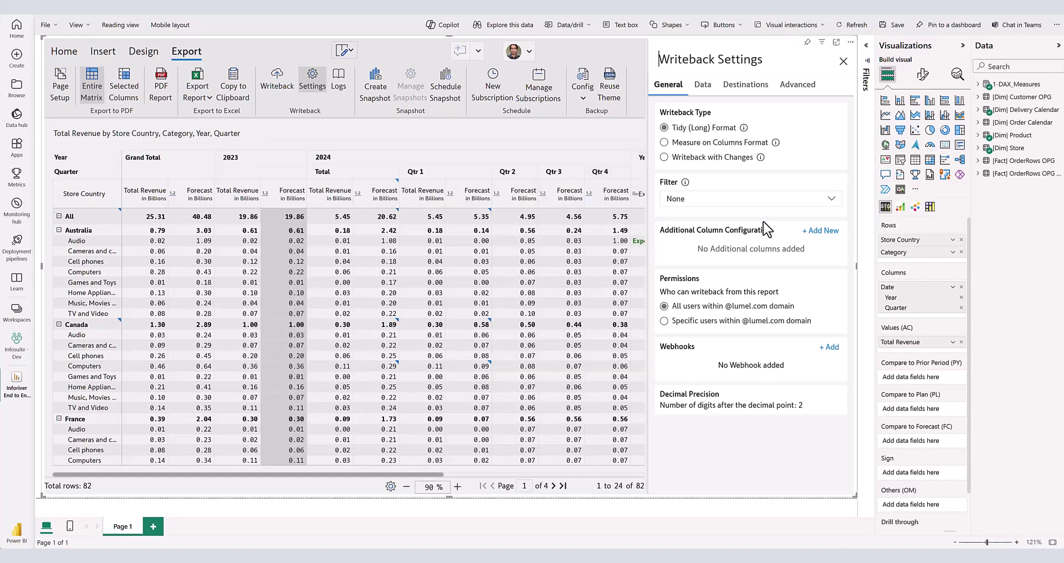
left_click(685, 324)
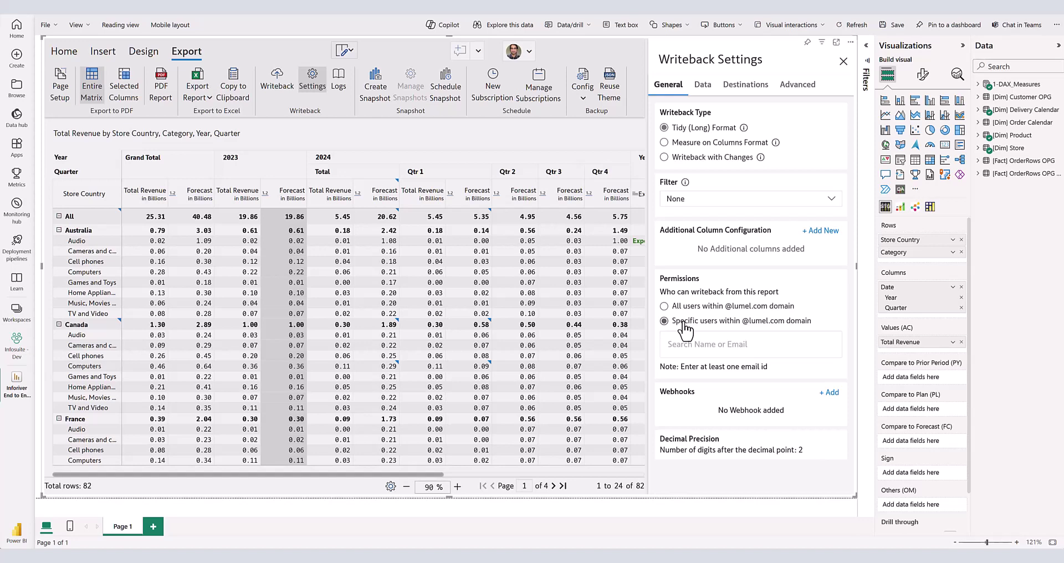
left_click(830, 393)
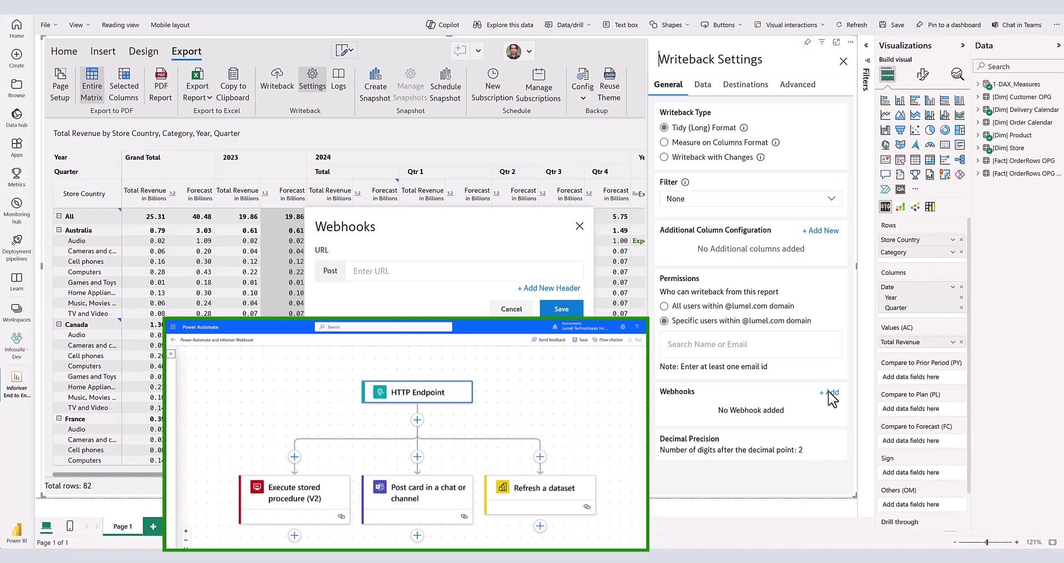
- Turn on 'Prevent writeback when data is missing' under Advanced, then run Writeback
left_click(703, 85)
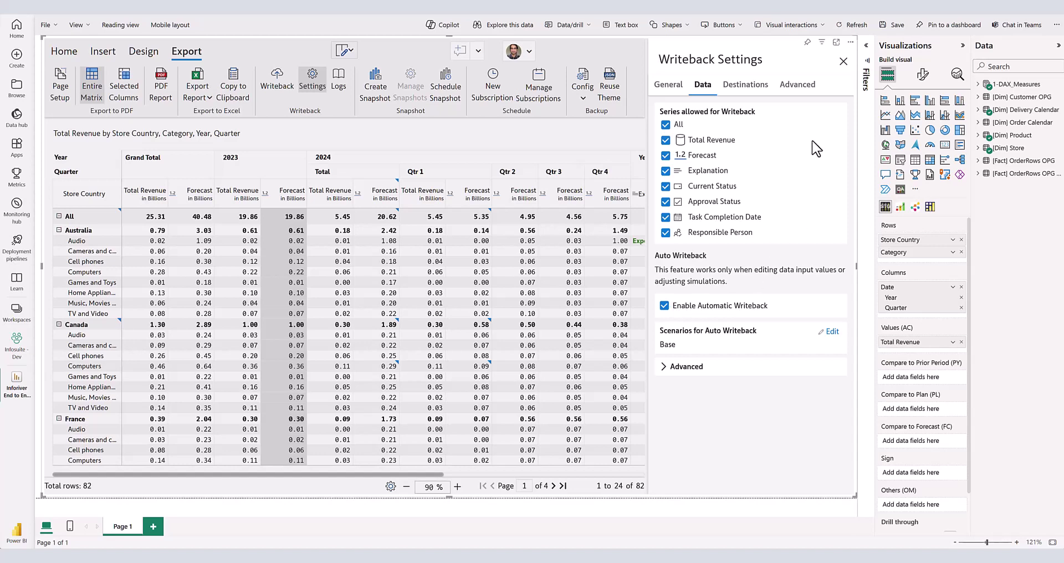
left_click(799, 87)
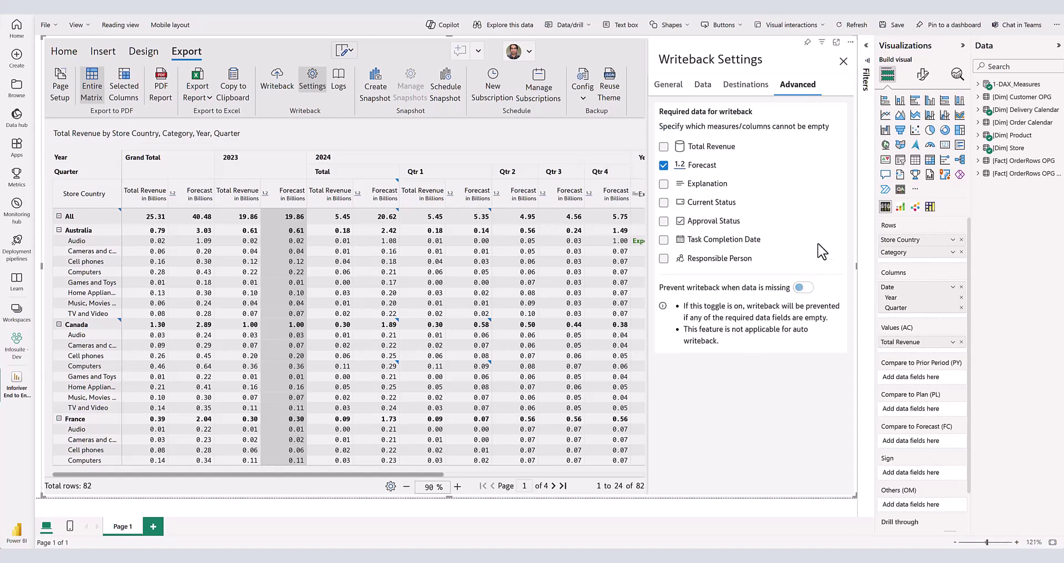
left_click(802, 287)
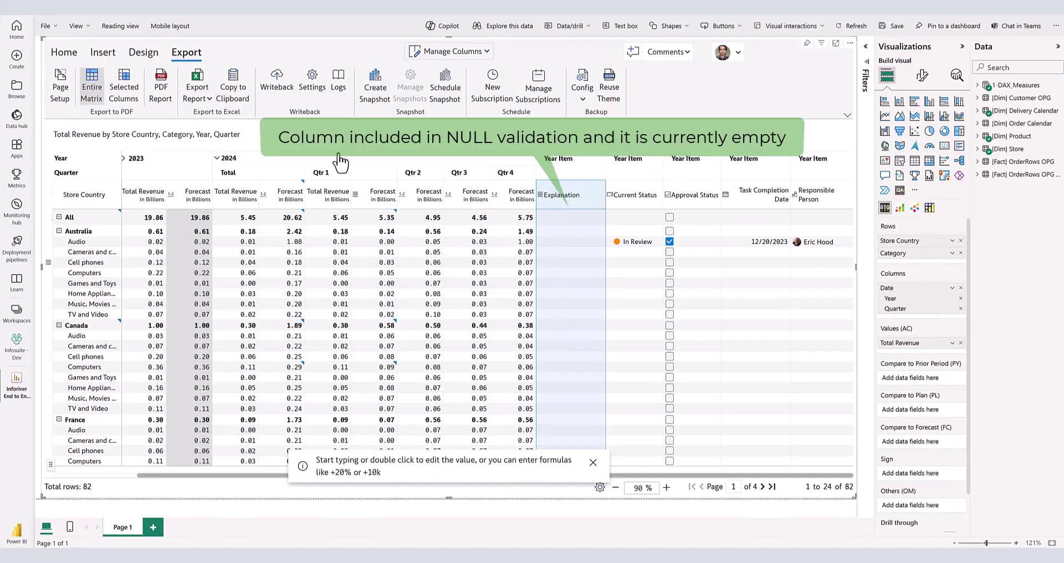
left_click(269, 88)
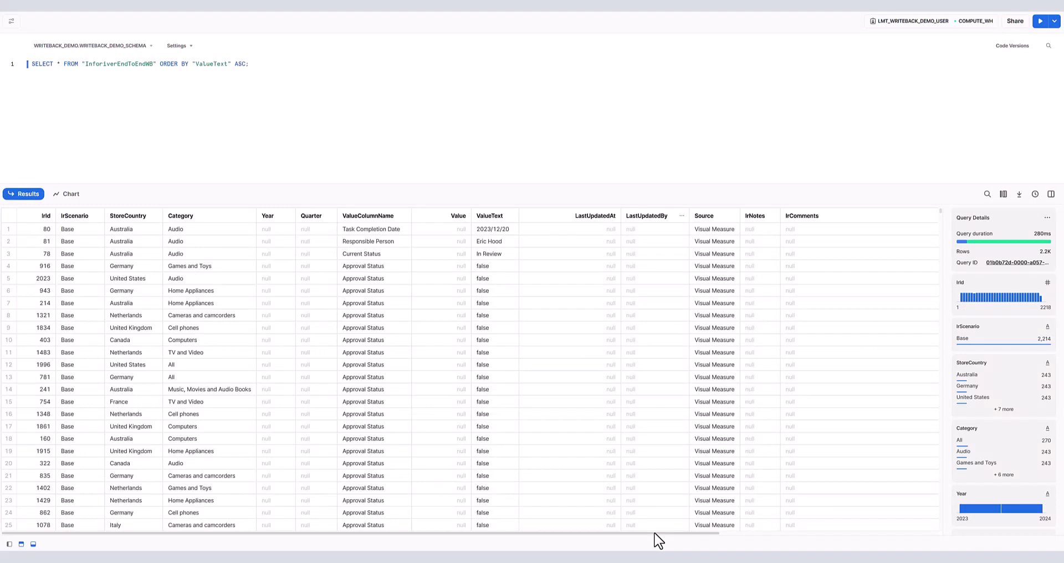
- Scroll the InforiverEndToEndWB results right to reveal the IrWritebackUser and IrWritebackTimestamp columns
left_click_drag(655, 535, 904, 542)
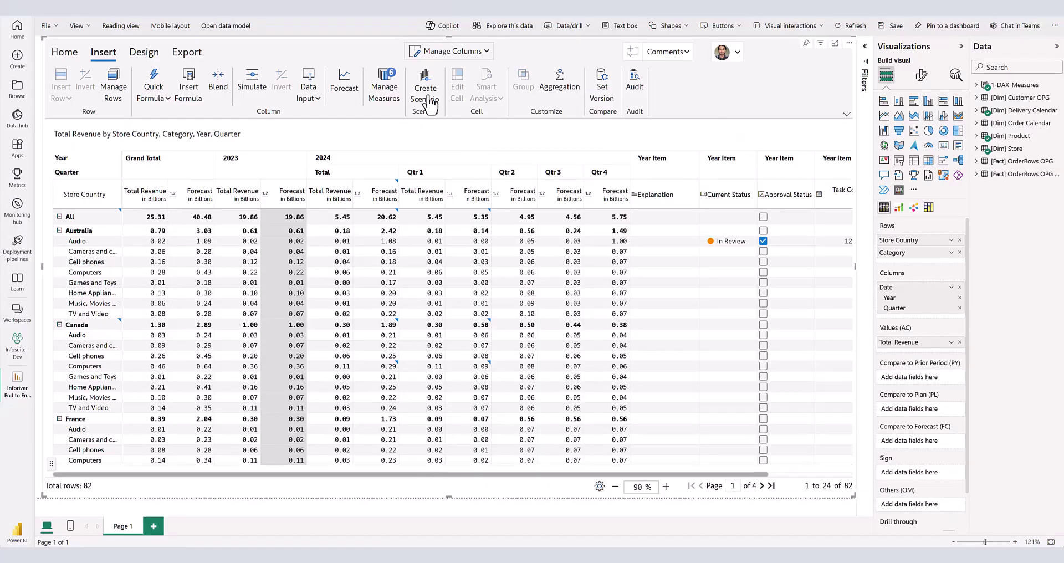
- Create Scenario 1 and simulate raising Australia's 2024 Qtr 3 forecast by 77% to 0.42
left_click(426, 94)
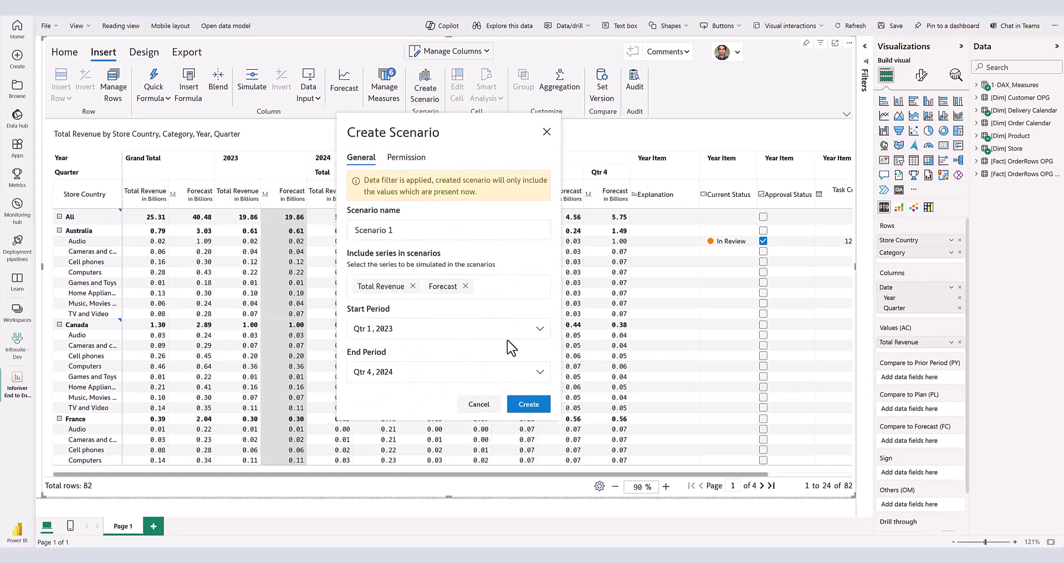
left_click(528, 408)
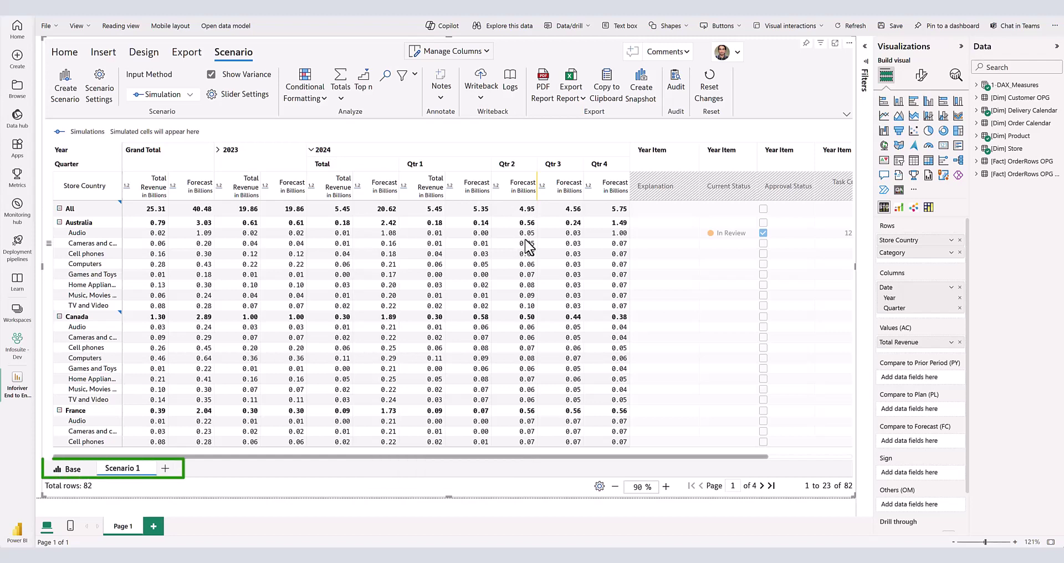
left_click_drag(571, 222, 574, 264)
left_click_drag(625, 222, 649, 222)
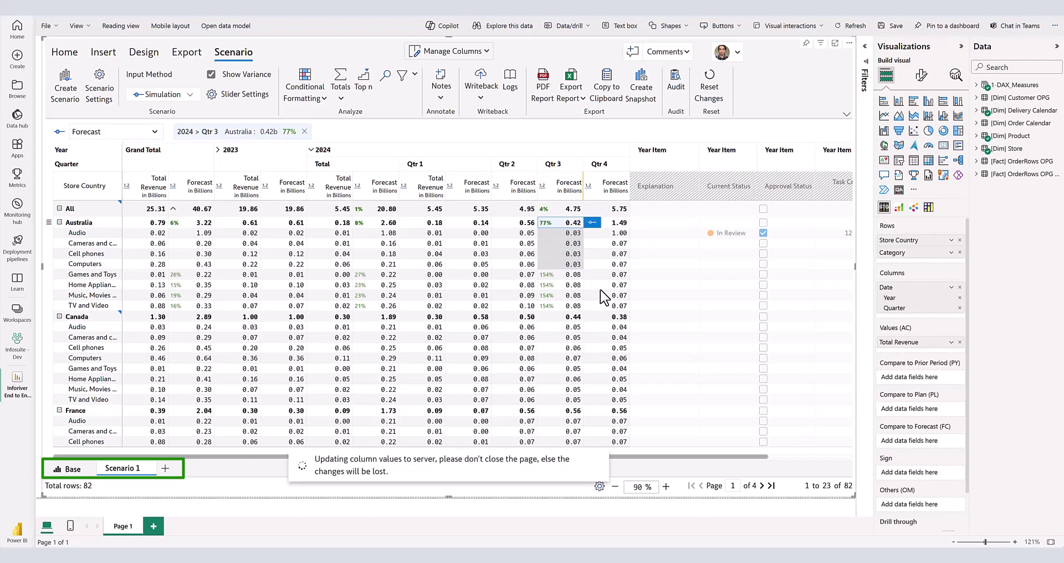
left_click_drag(625, 317, 611, 317)
- Write back all data from the matrix and confirm
left_click(481, 92)
left_click(487, 136)
left_click(514, 336)
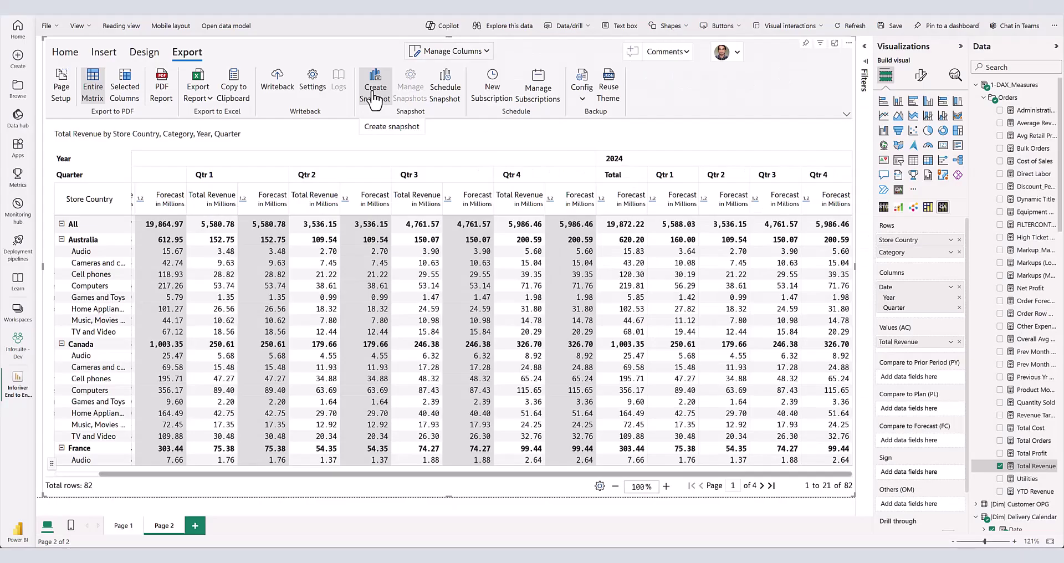
- Save a snapshot named 'Jan's FC Version'
left_click(374, 84)
type("Jan's FC Version")
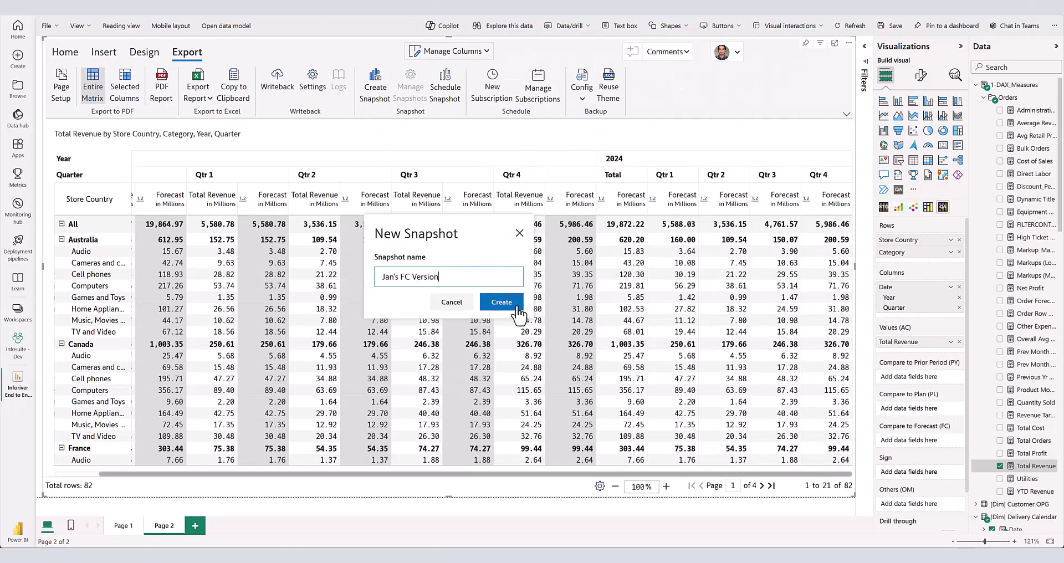
left_click(517, 313)
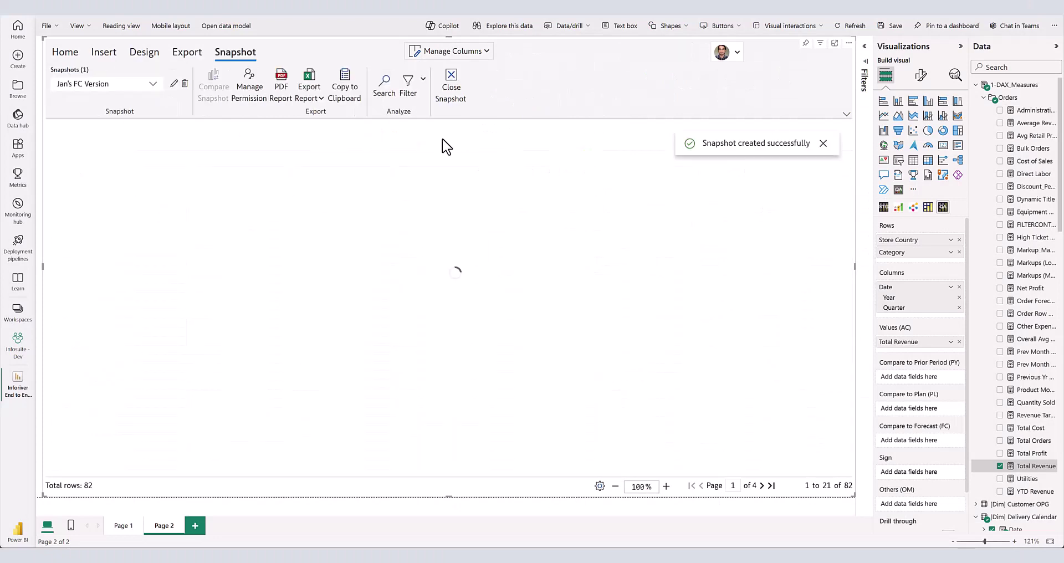
- Set Australia's 2024 Qtr 2 forecast to 170 and save snapshot 'Feb's FC Version'
left_click(184, 52)
type("170")
key("Return")
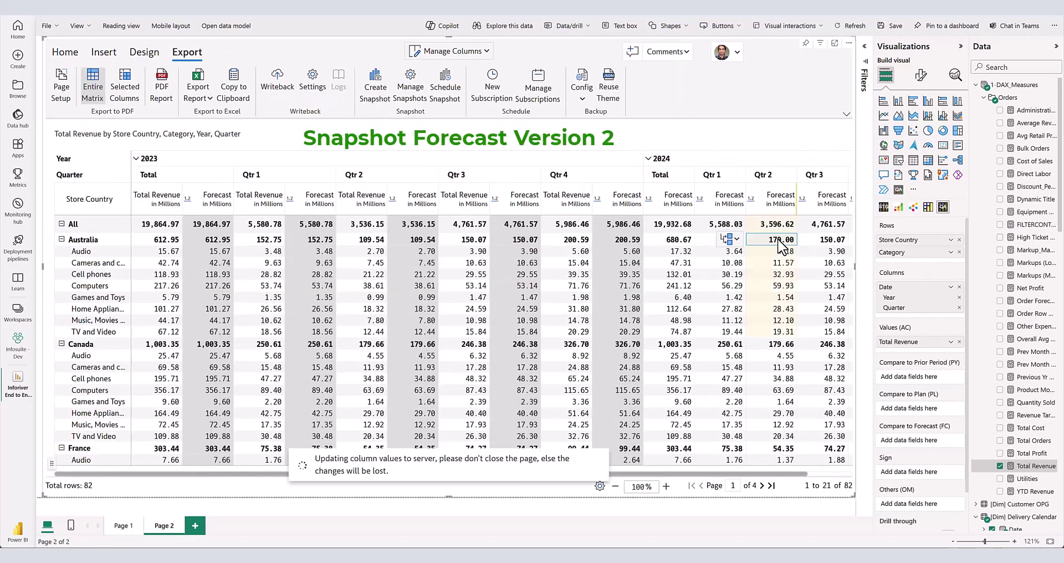
left_click(375, 89)
type("F")
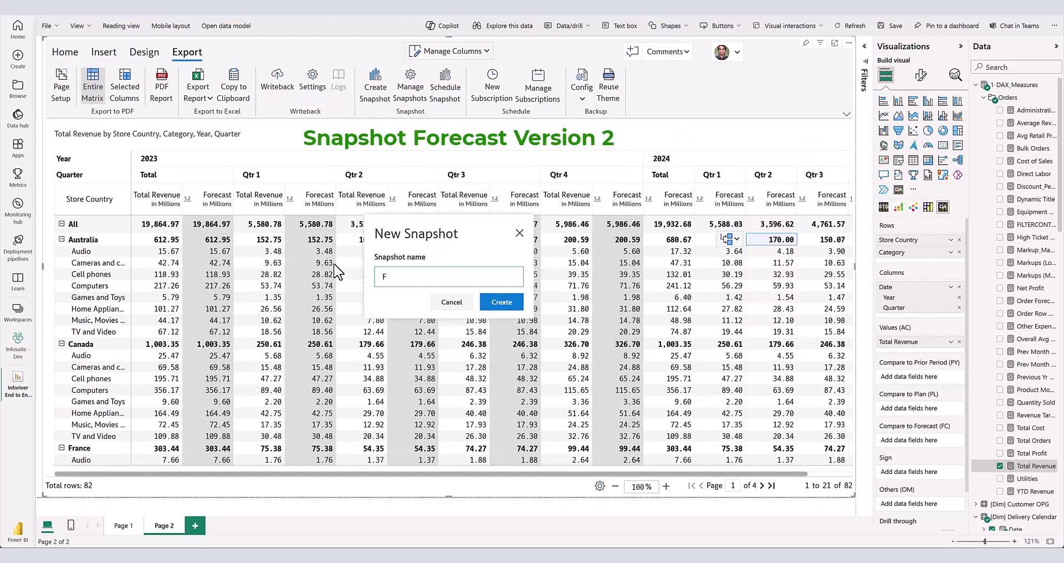
type("eb's FC Version")
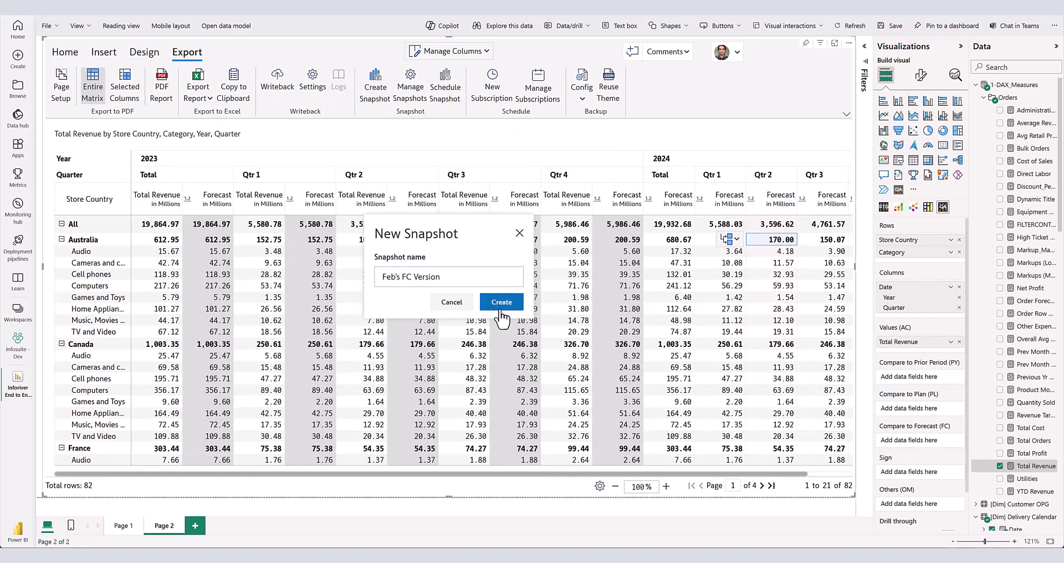
left_click(501, 302)
- Compare snapshot 'Jan's FC Version' against 'Feb's FC Version'
left_click(215, 94)
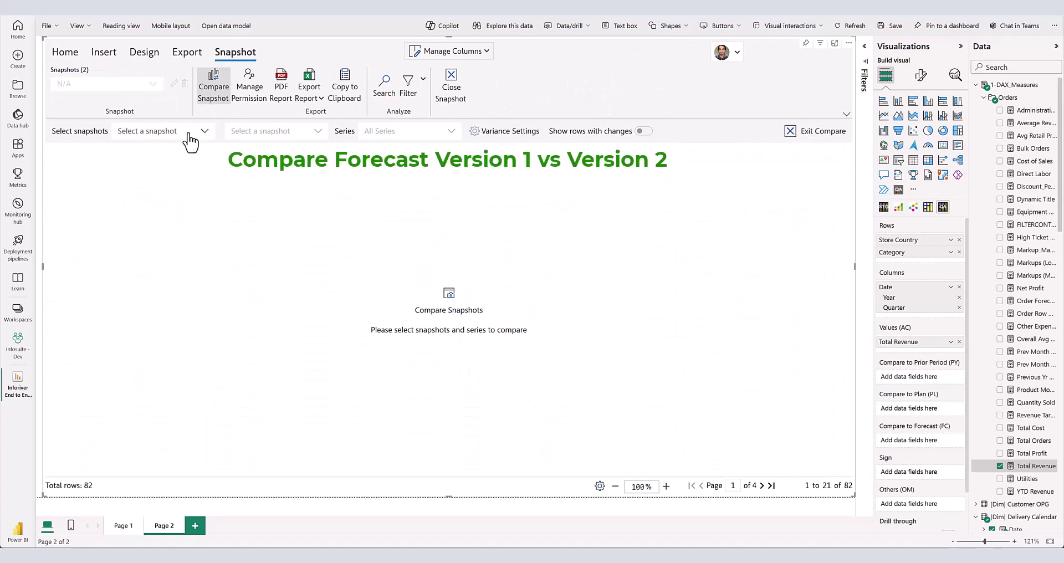
left_click(189, 136)
left_click(156, 179)
left_click(268, 136)
left_click(259, 179)
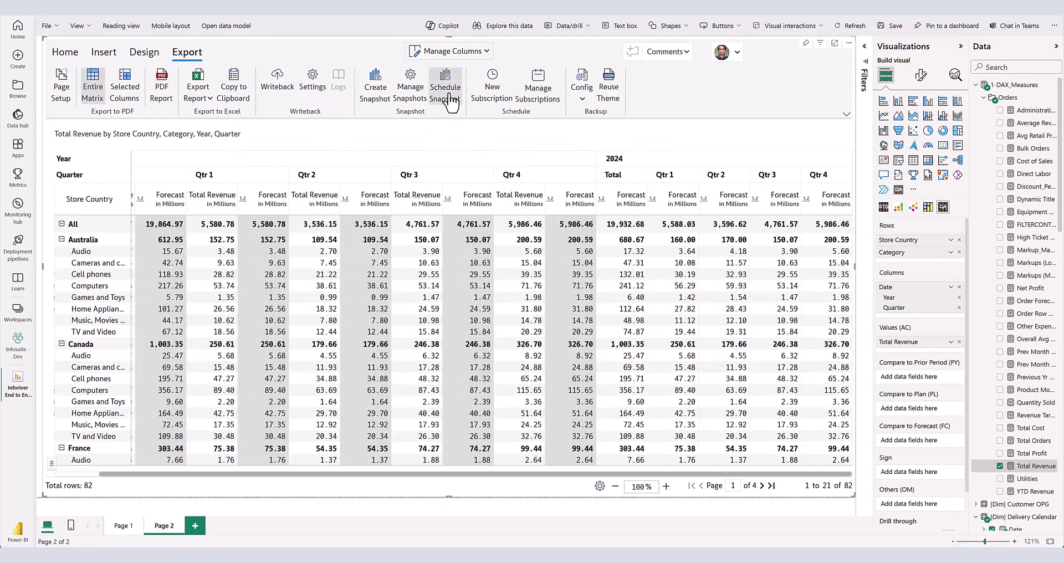
- Set up a snapshot schedule with Weekly frequency
left_click(445, 89)
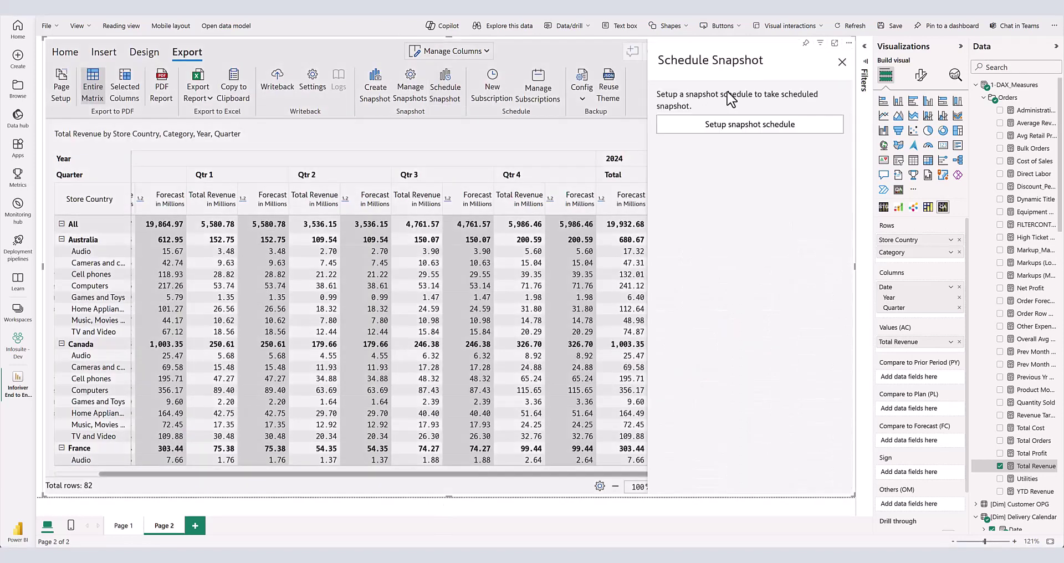
left_click(741, 130)
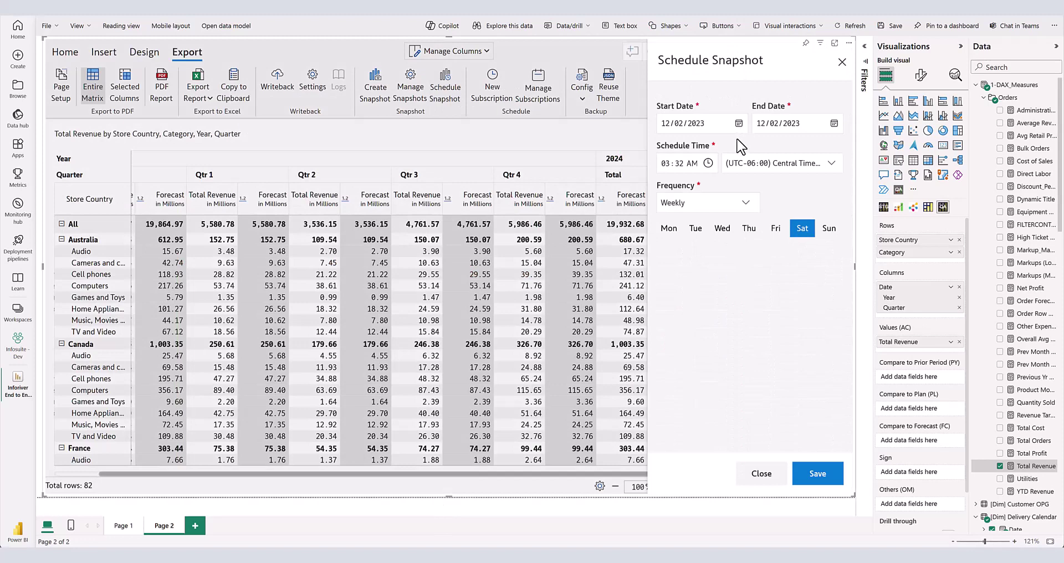
left_click(748, 205)
left_click(748, 206)
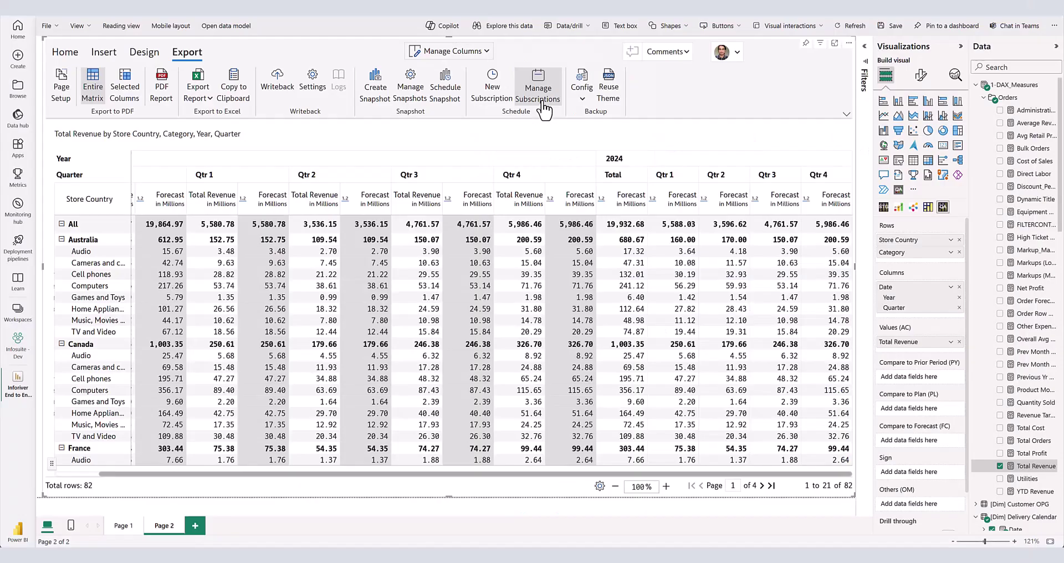
- Start a new subscription, passing through frequency settings to the Email destination form
left_click(537, 95)
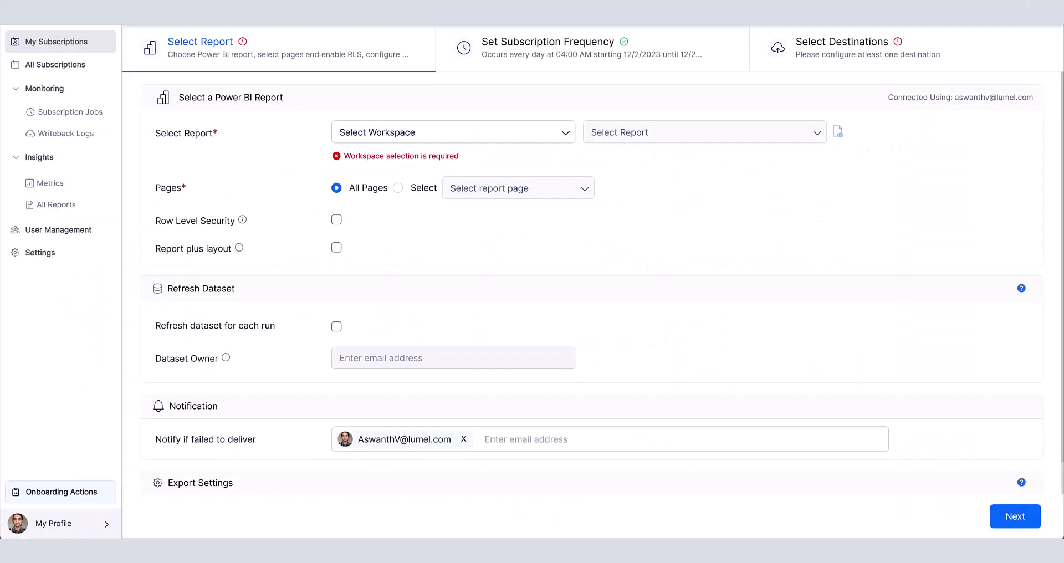
left_click(495, 48)
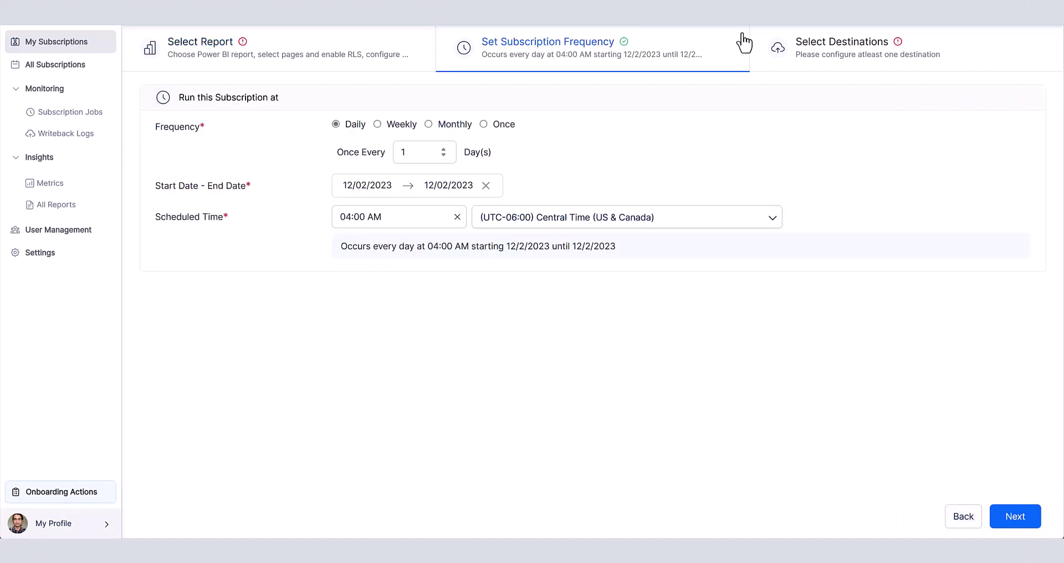
left_click(811, 56)
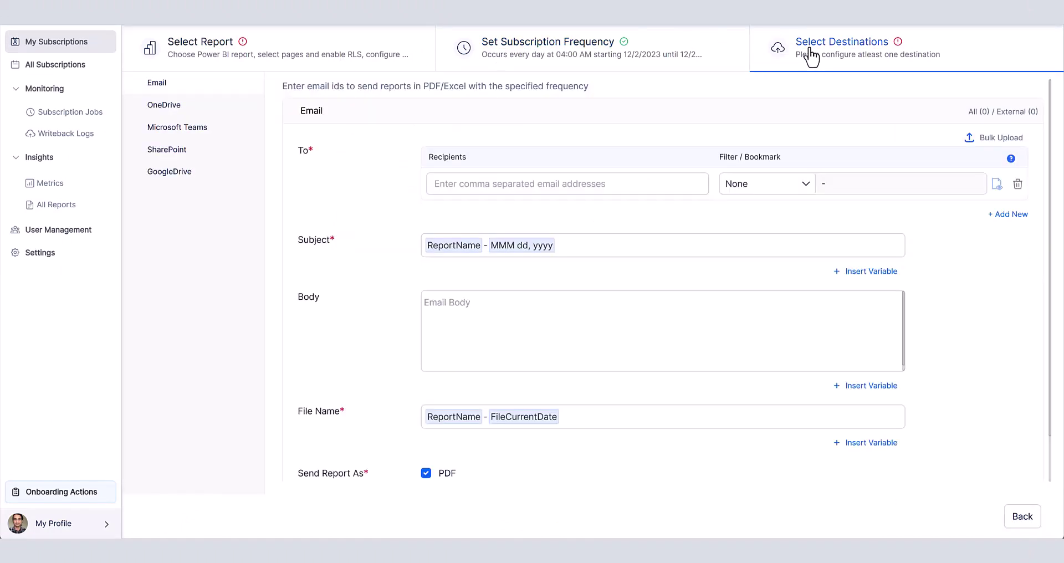
scroll(893, 178, "down", 1)
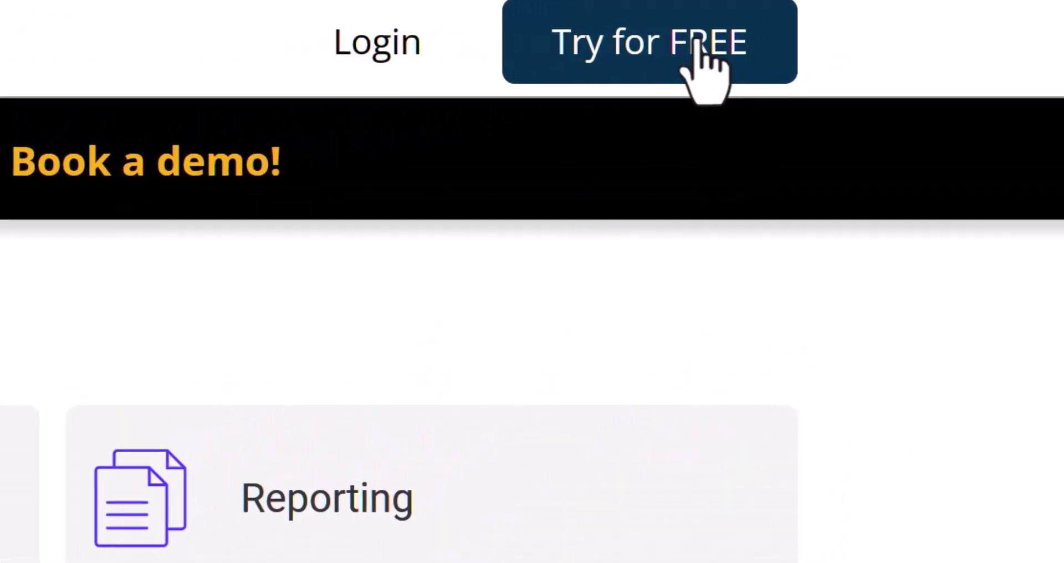
- Open the Inforiver Products page via Try for FREE
left_click(696, 50)
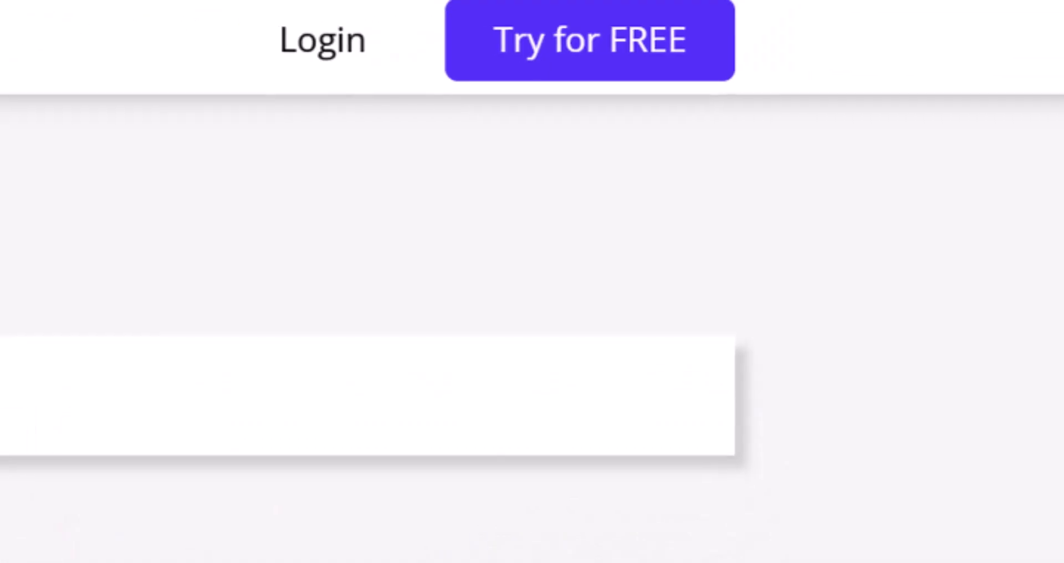